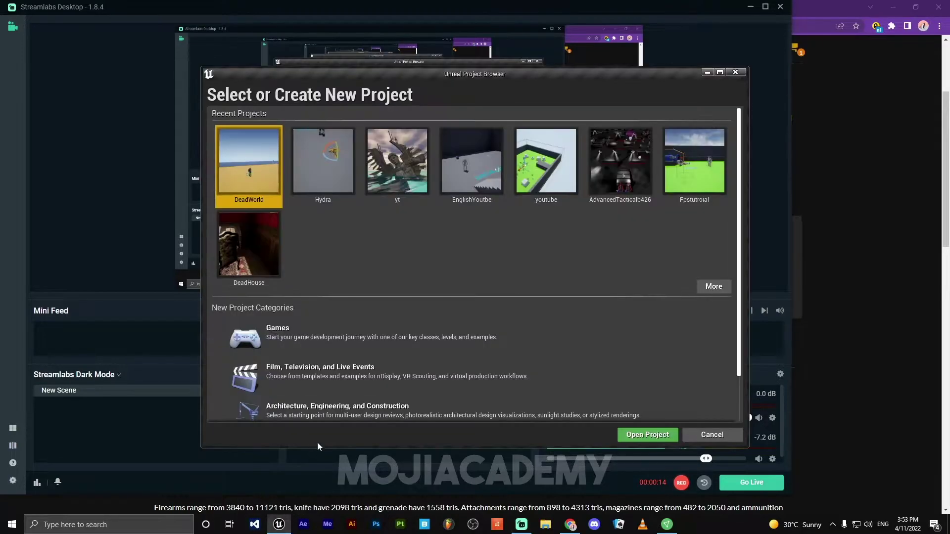
- Choose the Games category and the Third Person template, then advance to the project settings
scroll(429, 273, "down", 3)
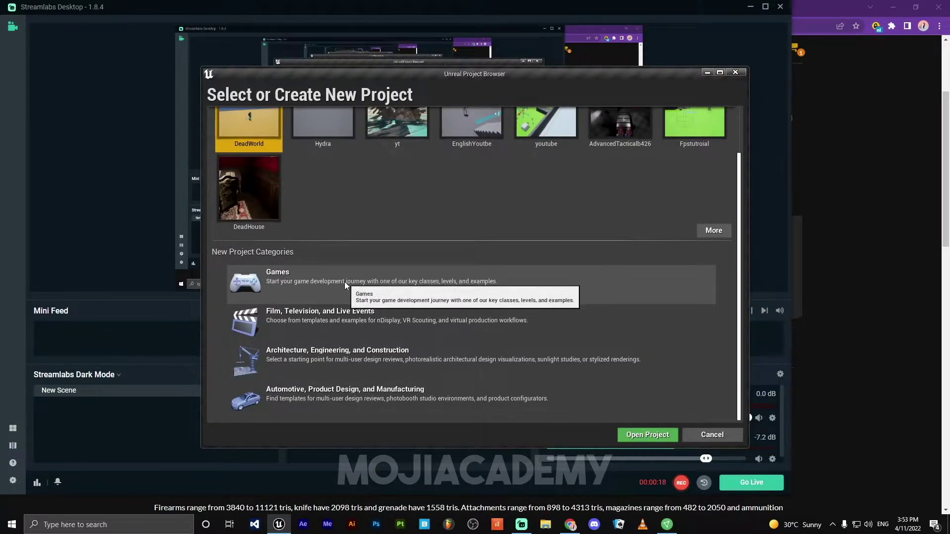
scroll(421, 276, "up", 3)
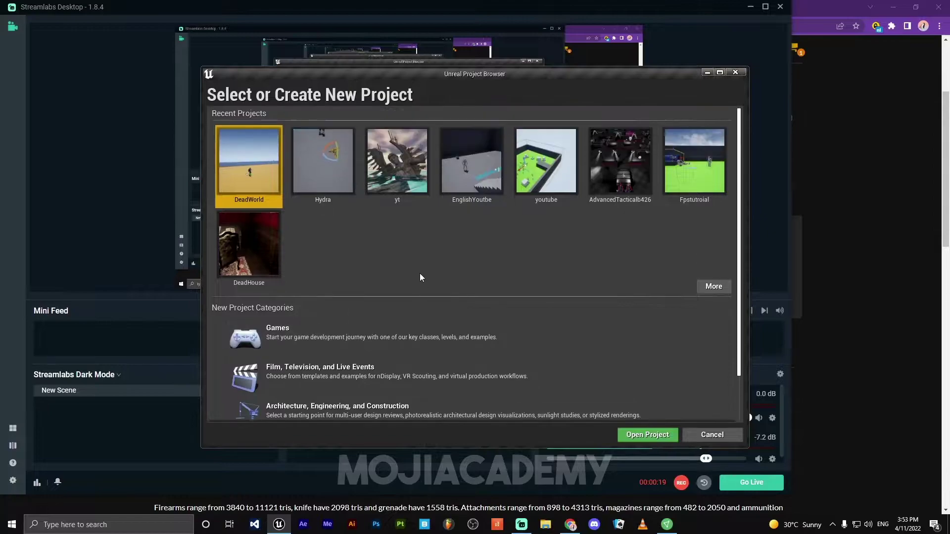
left_click(313, 337)
left_click(595, 437)
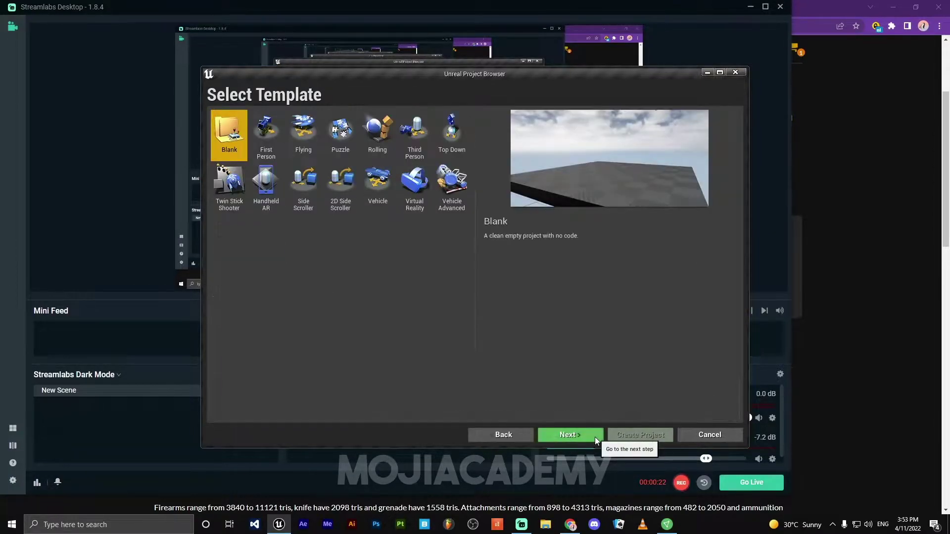
left_click(417, 132)
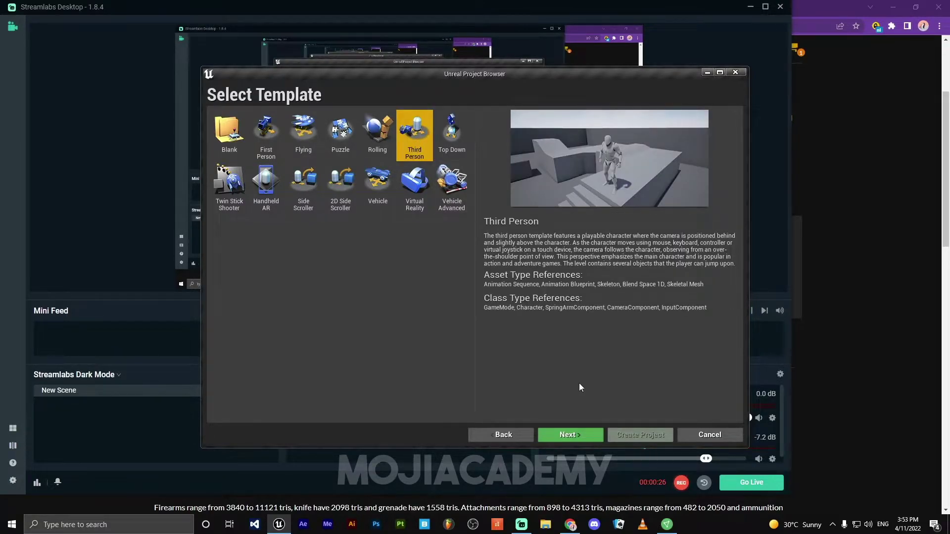
left_click(578, 439)
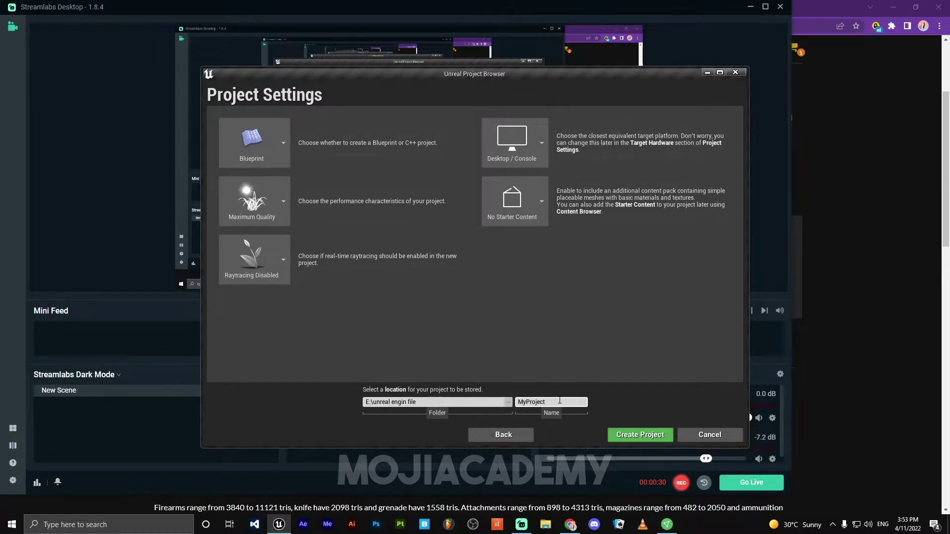
- Name the project Tps_Tut, keeping it Blueprint with Maximum Quality
left_click_drag(579, 400, 512, 402)
key("BackSpace")
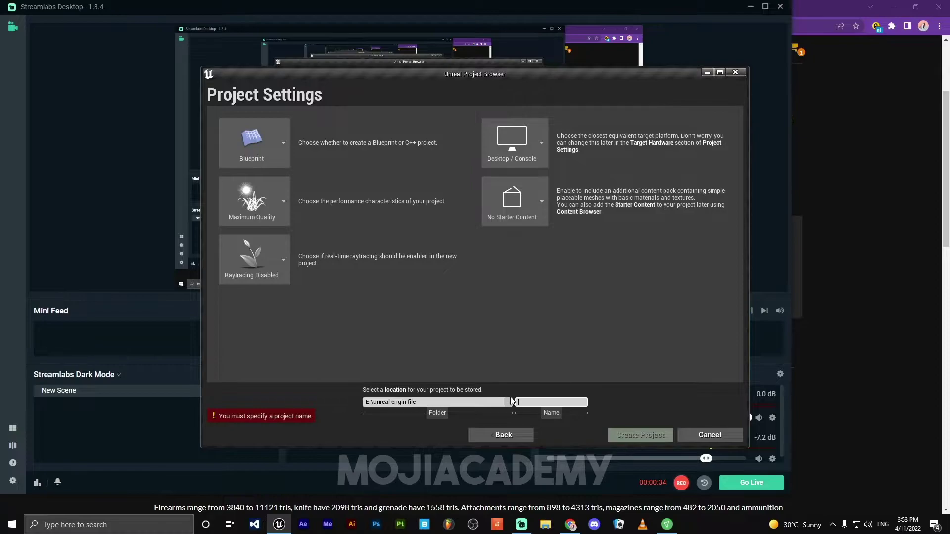
type("Tps")
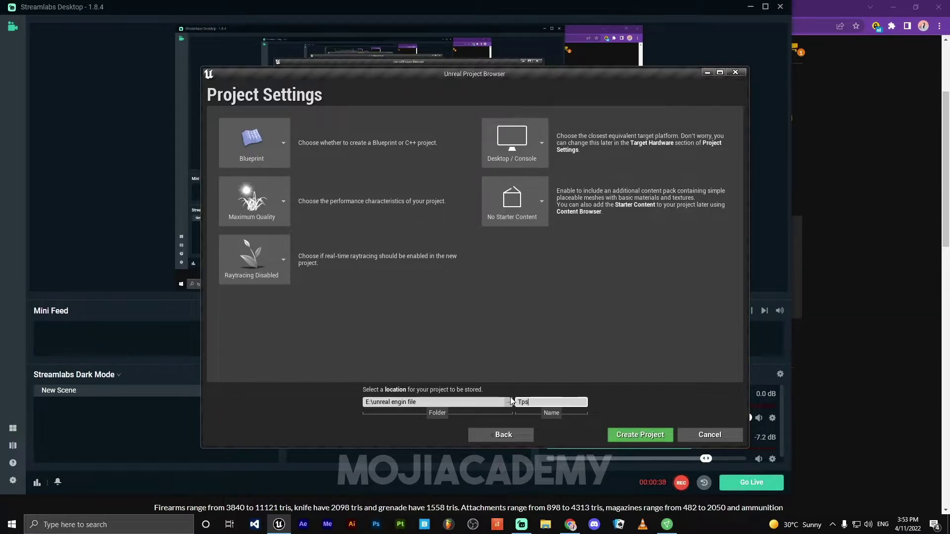
type("_Tut")
left_click(287, 141)
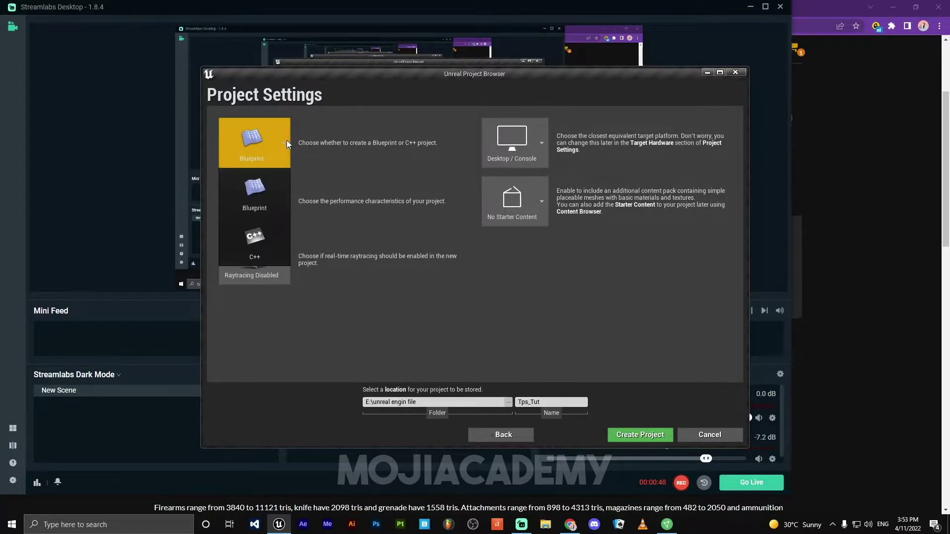
left_click(279, 196)
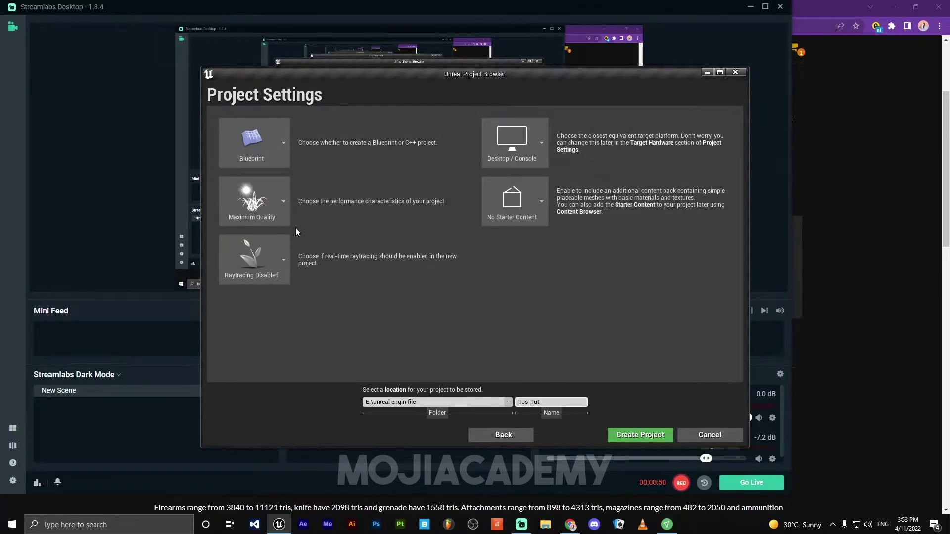
left_click(278, 206)
left_click(281, 254)
- Keep raytracing disabled and Desktop / Console, include starter content, and create the project
left_click(277, 262)
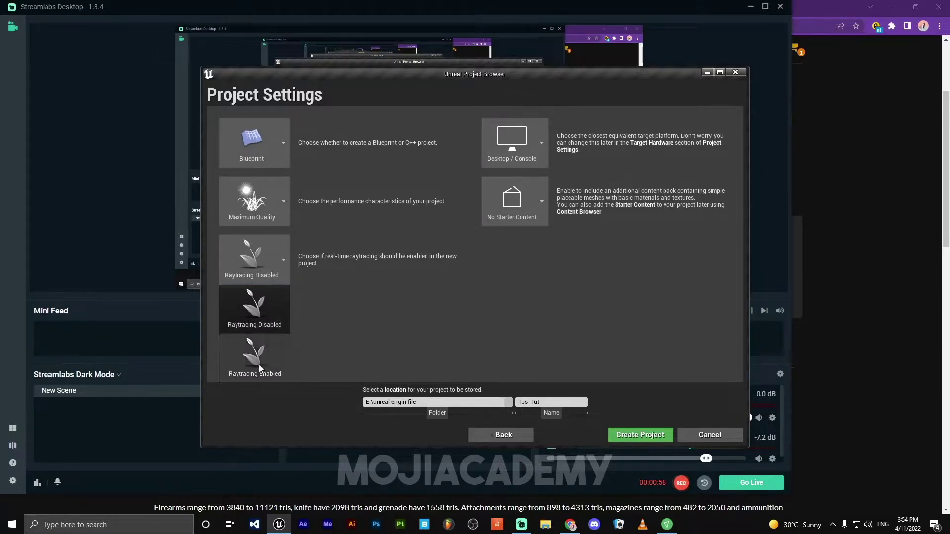
left_click(274, 309)
left_click(526, 148)
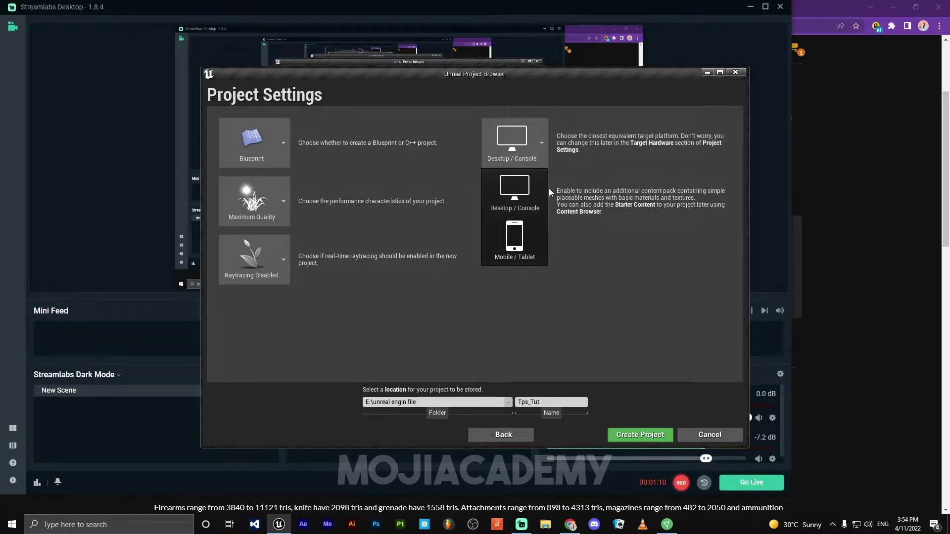
left_click(534, 191)
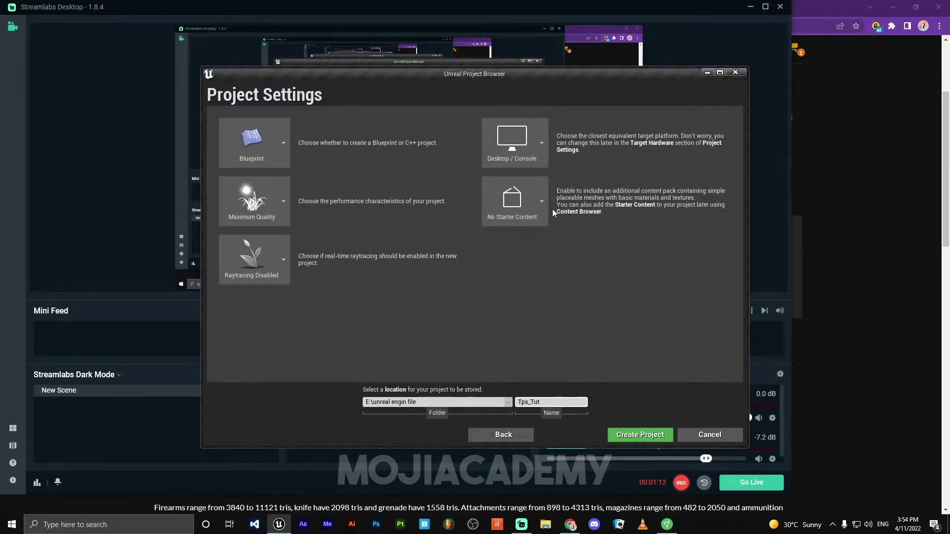
left_click(523, 209)
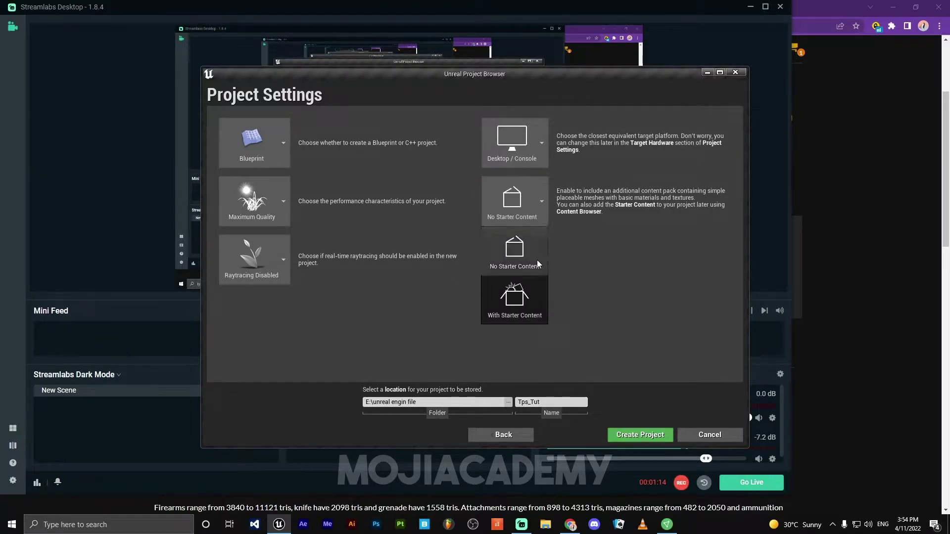
left_click(525, 307)
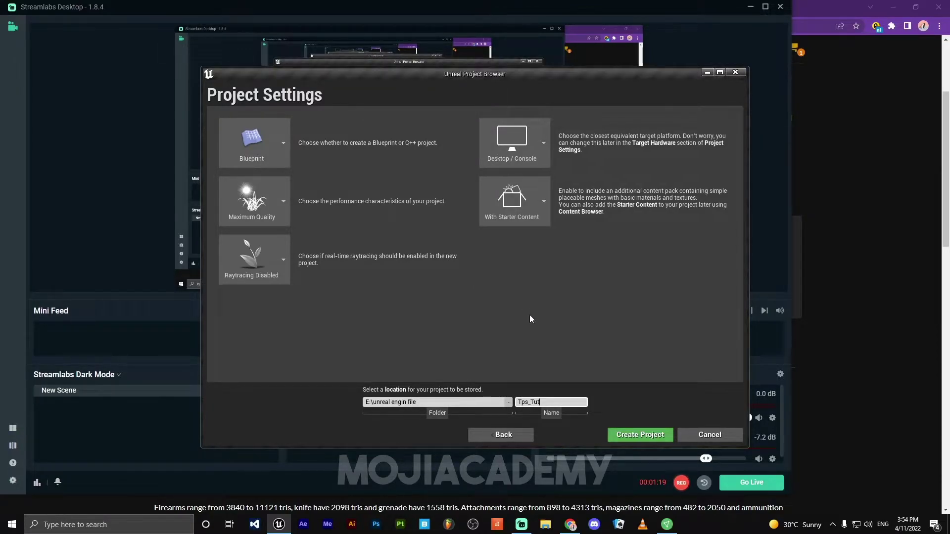
left_click(643, 434)
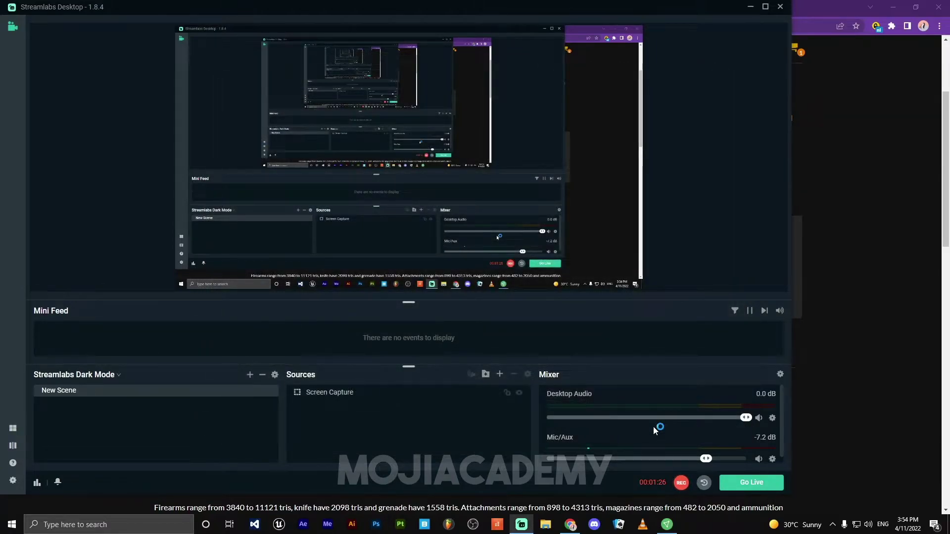
- Bring up the marketplace and look over the Animation Starter Pack and FPS Weapon Bundle pages
left_click(750, 9)
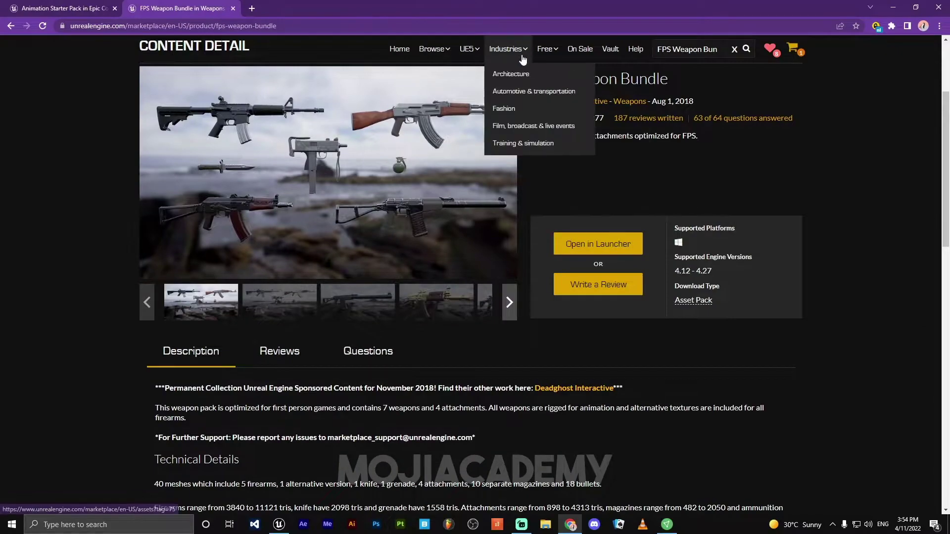
left_click(47, 9)
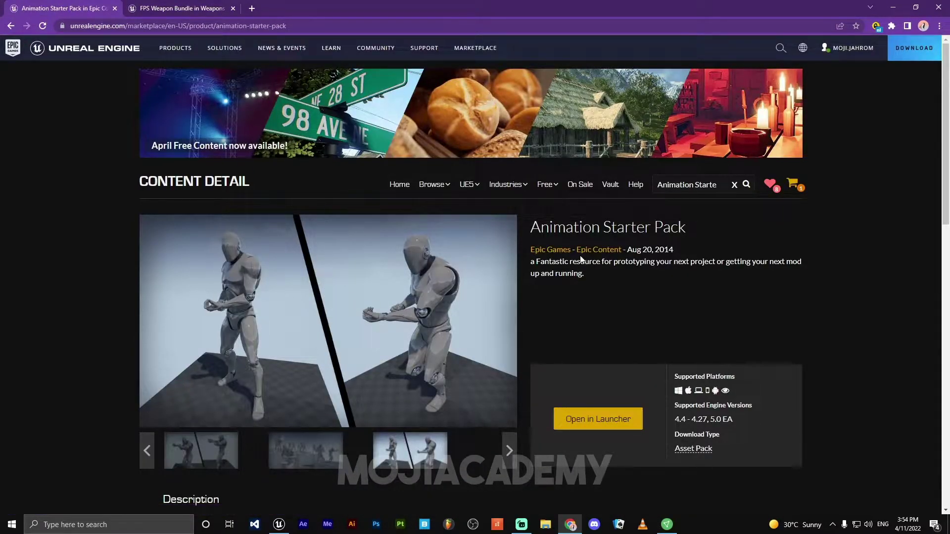
scroll(324, 267, "down", 1)
left_click(174, 8)
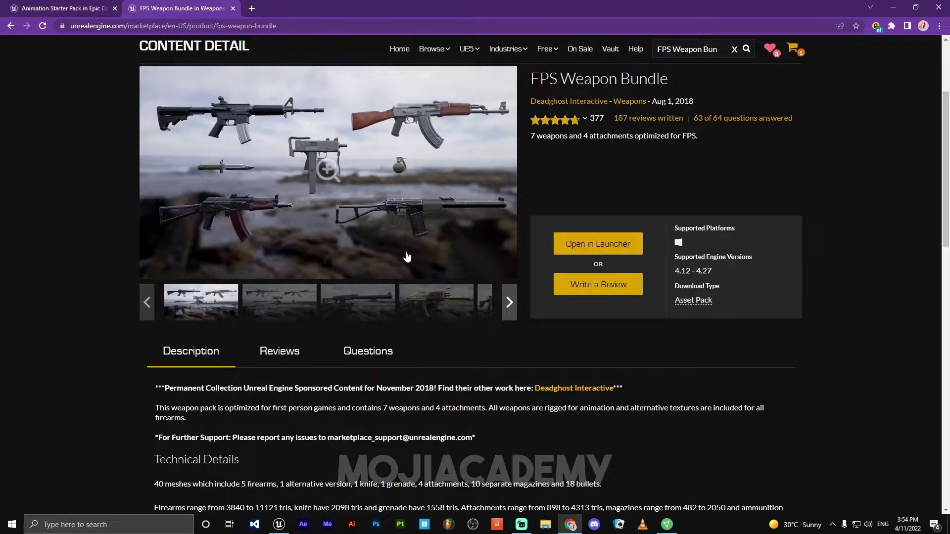
scroll(407, 256, "up", 2)
- Compare both pages again, finishing on Animation Starter Pack, and bring the loading editor forward
left_click(55, 8)
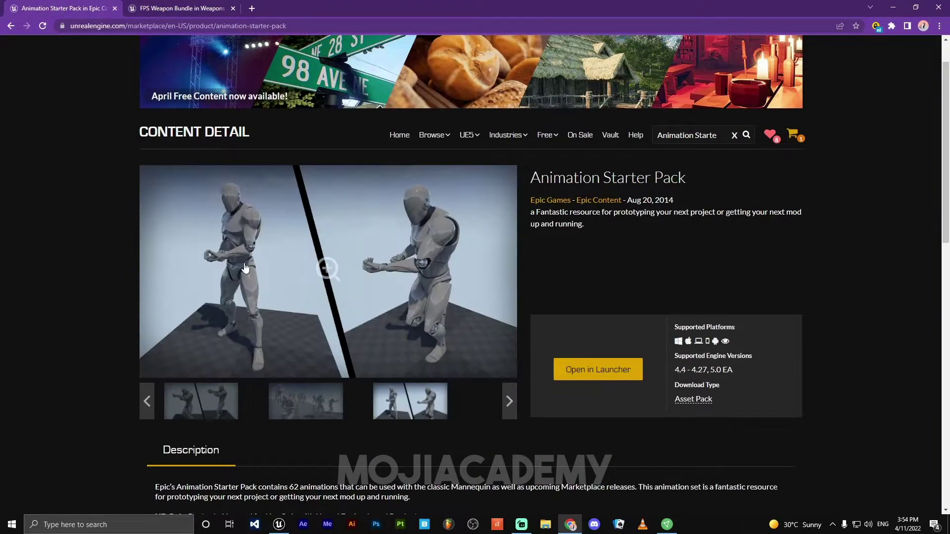
scroll(355, 299, "up", 1)
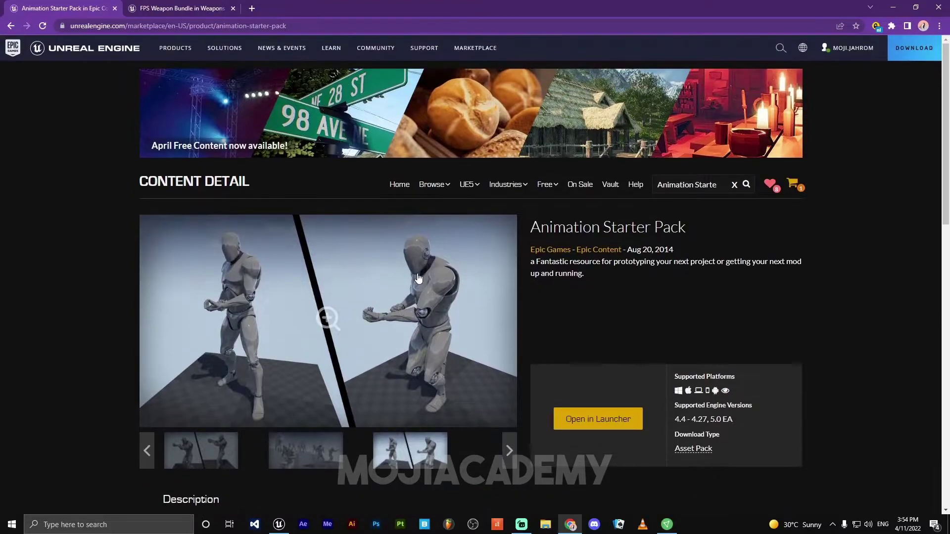
scroll(420, 248, "down", 3)
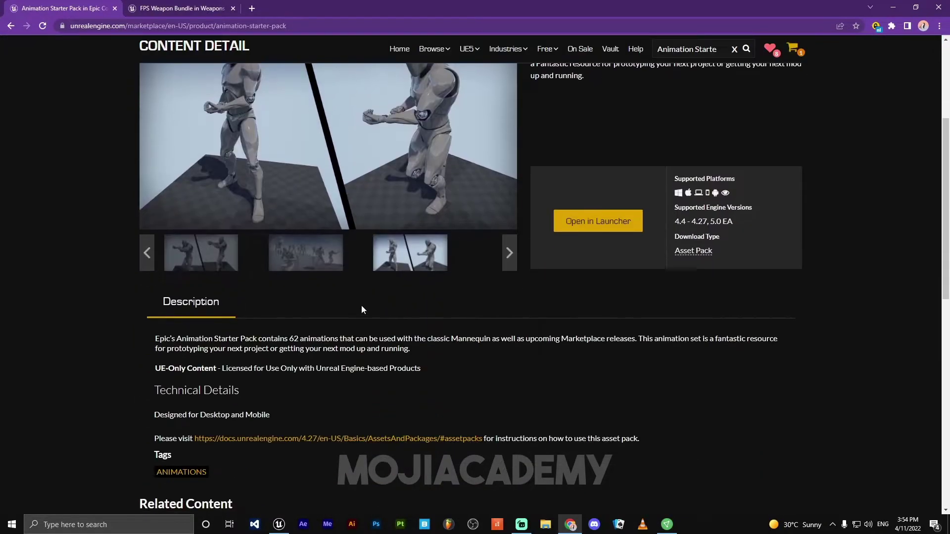
scroll(355, 302, "up", 3)
left_click(184, 9)
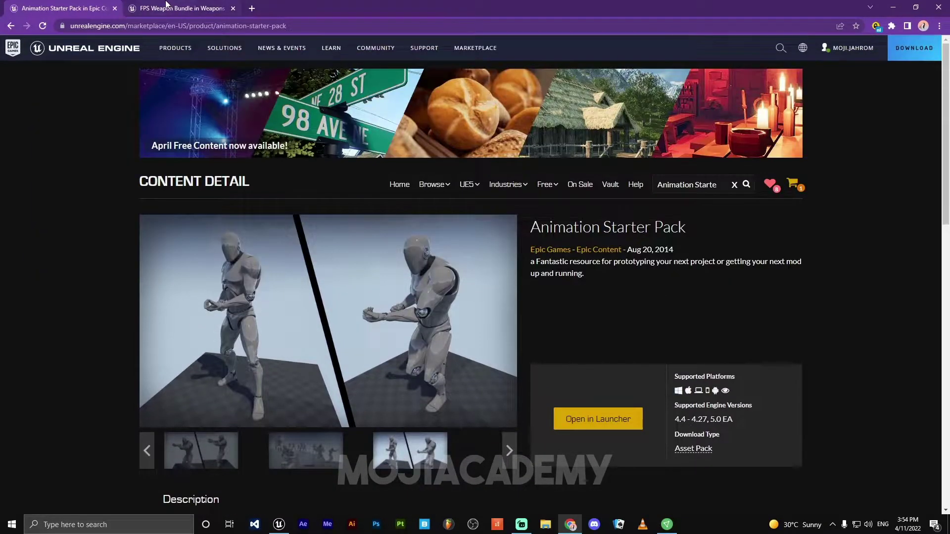
left_click(186, 7)
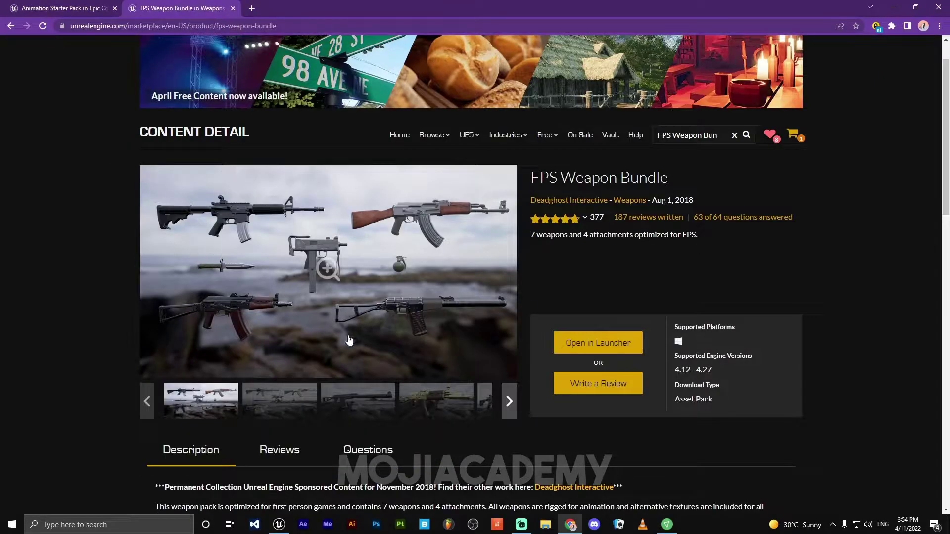
left_click(56, 5)
left_click(279, 524)
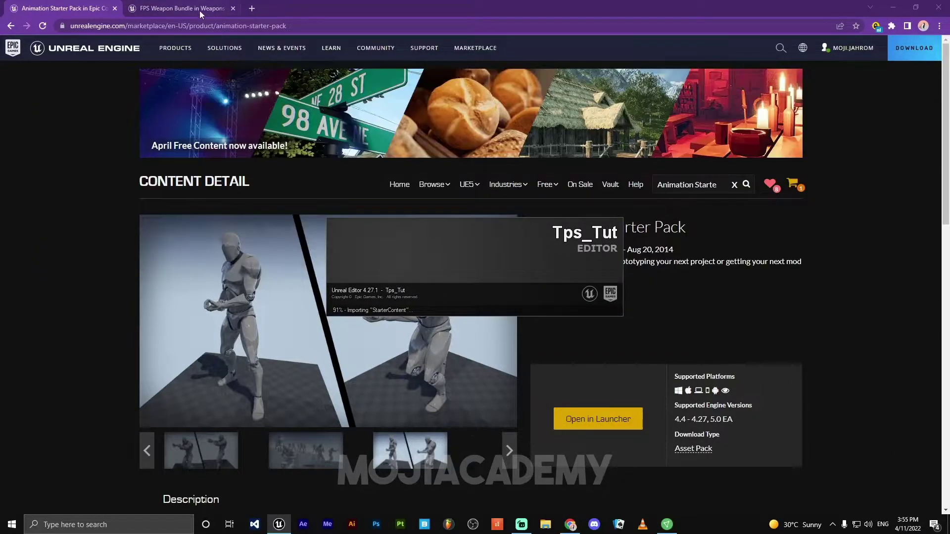
- Launch the Epic Games Launcher from Windows search and go to its Library
left_click(144, 522)
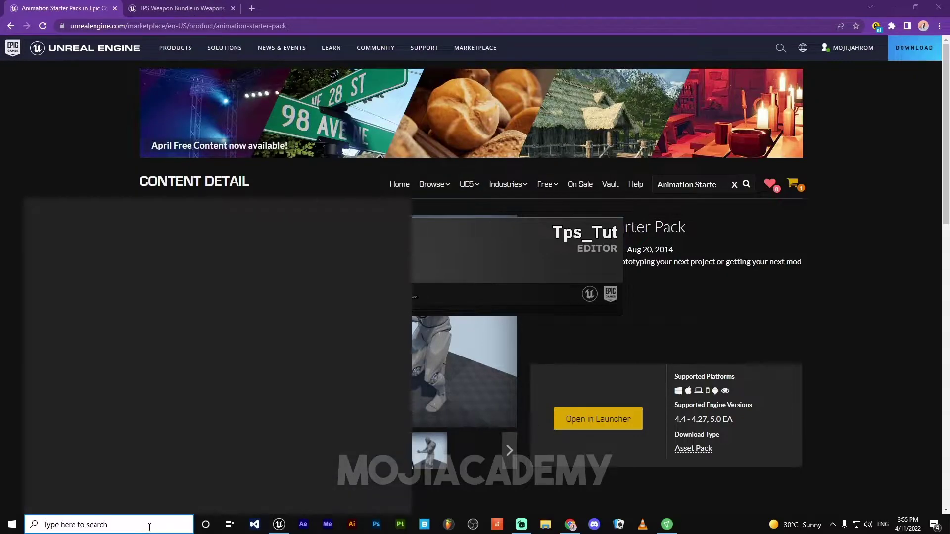
type("e")
left_click(75, 248)
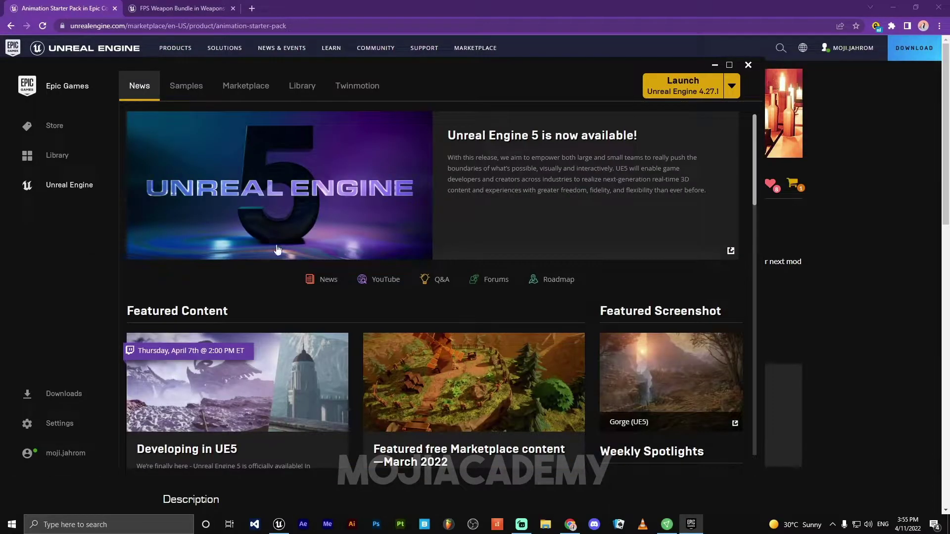
left_click(299, 87)
scroll(474, 405, "down", 6)
- Filter the vault by 'anim' and move the launcher window aside
left_click_drag(595, 69, 638, 78)
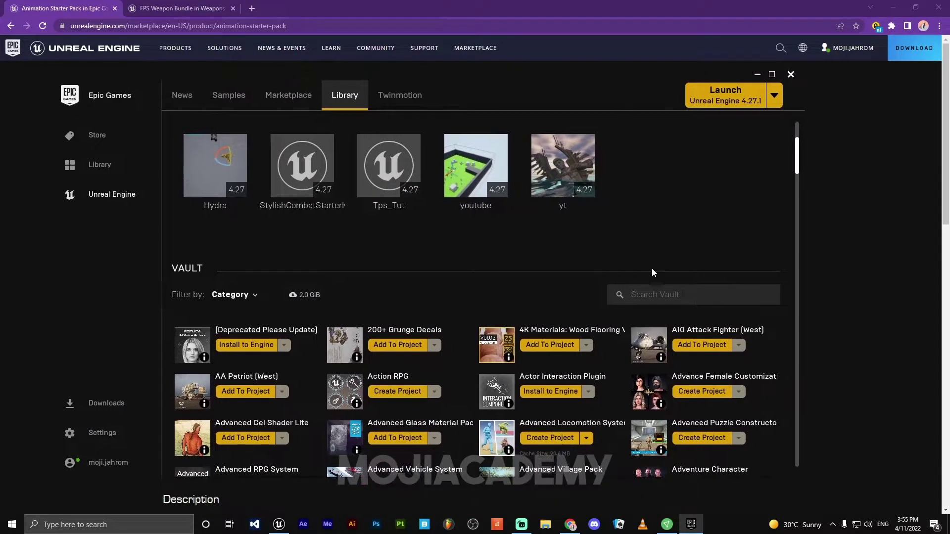
left_click(676, 296)
type("anim")
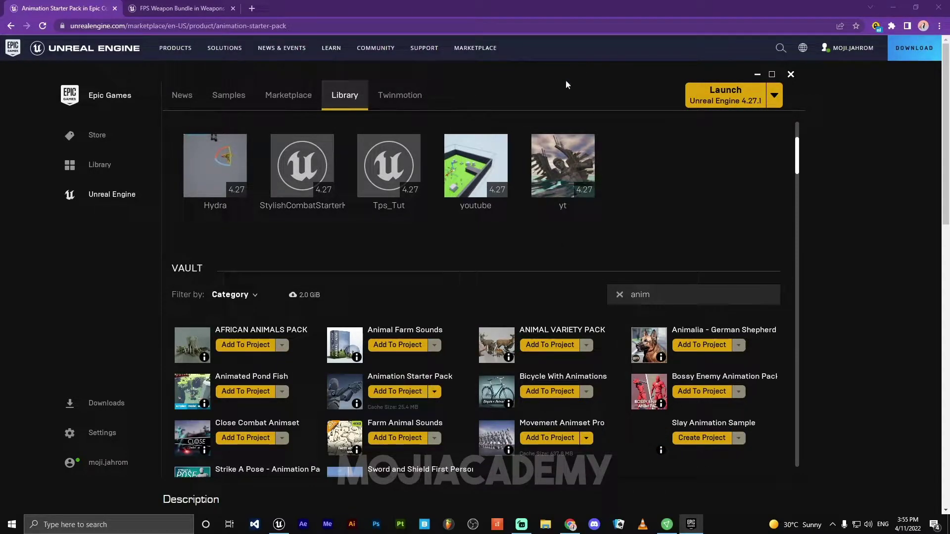
left_click_drag(565, 84, 217, 300)
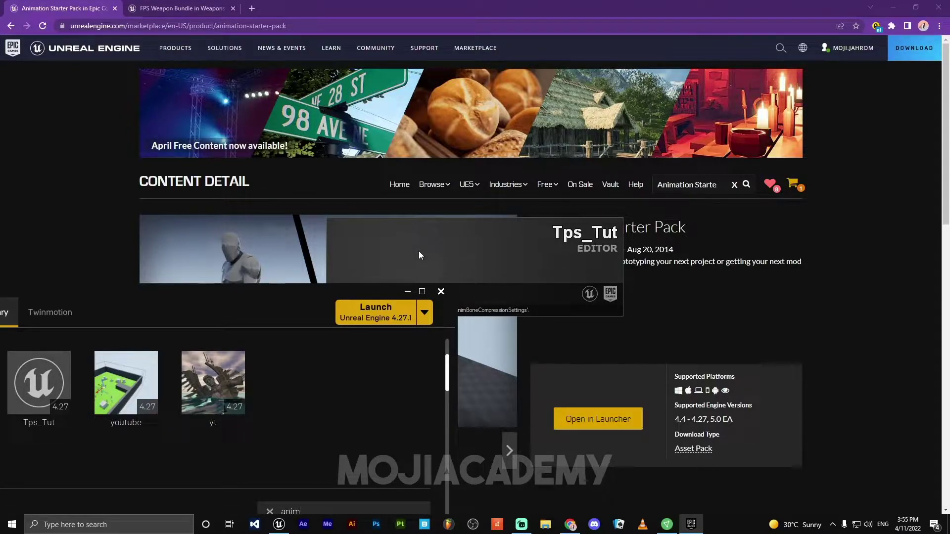
- Shift the launcher aside, close Content Browser 2, and un-maximize the Unreal Editor window
mouse_move(340, 292)
left_mouse_down()
mouse_move(290, 354)
mouse_move(338, 288)
left_mouse_up()
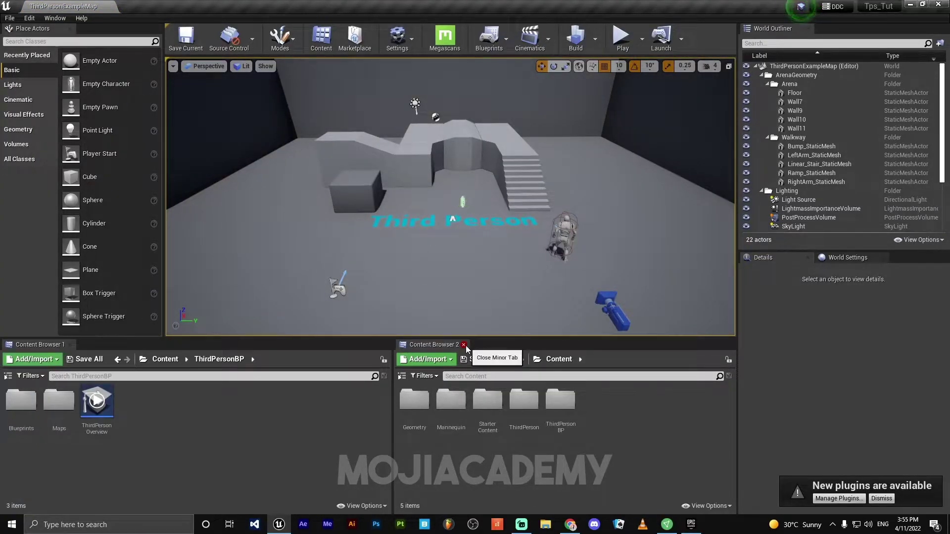
left_click(467, 344)
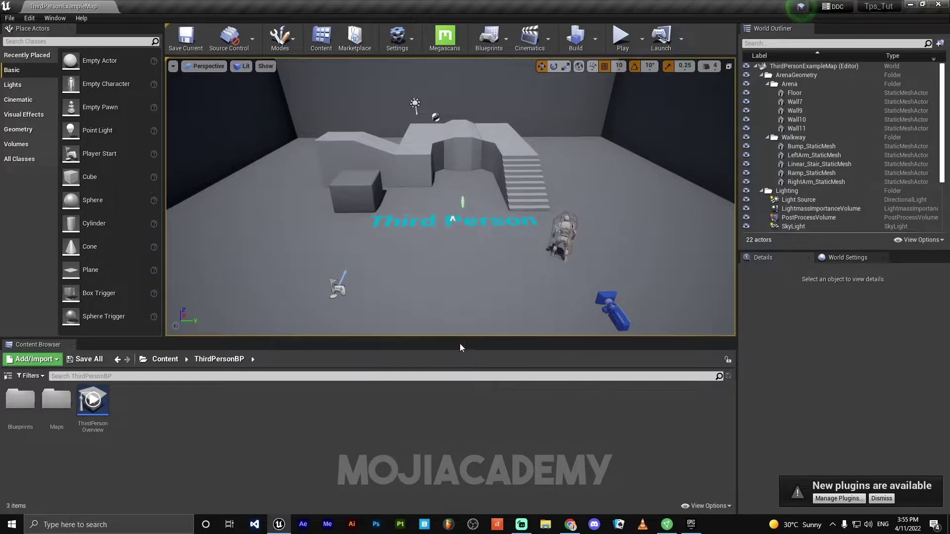
left_click_drag(536, 6, 658, 87)
- Maximize the launcher and add the Animation Starter Pack to the Tps_Tut project
left_click(284, 482)
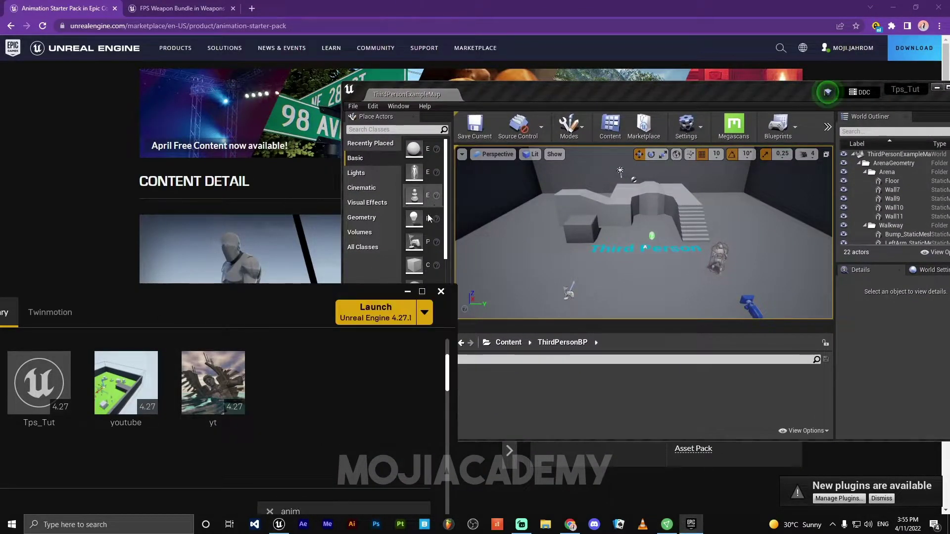
left_click(420, 292)
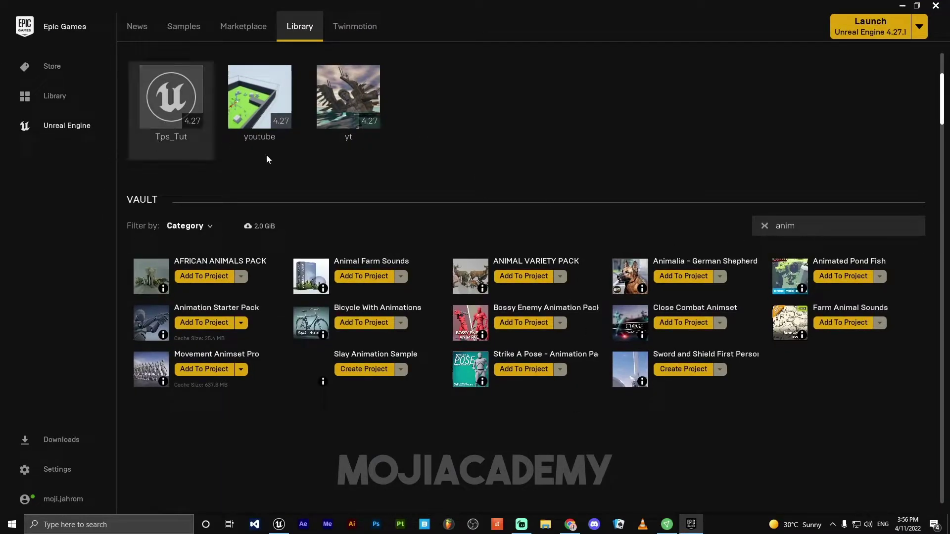
left_click(209, 330)
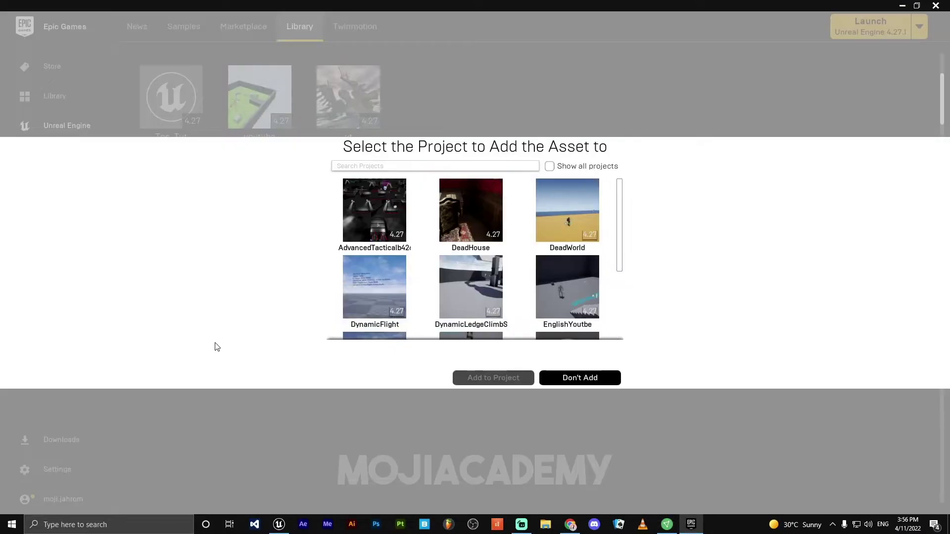
scroll(527, 303, "down", 3)
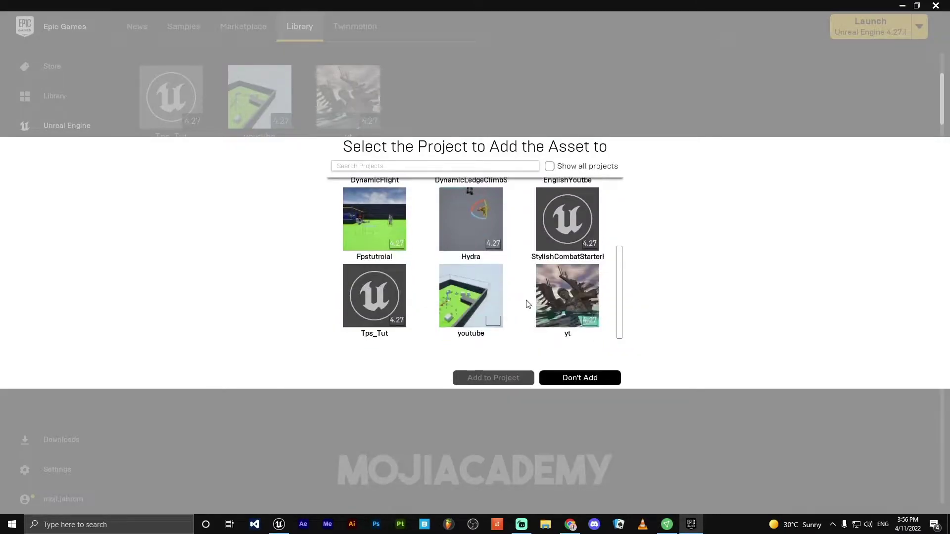
left_click(372, 310)
left_click(497, 379)
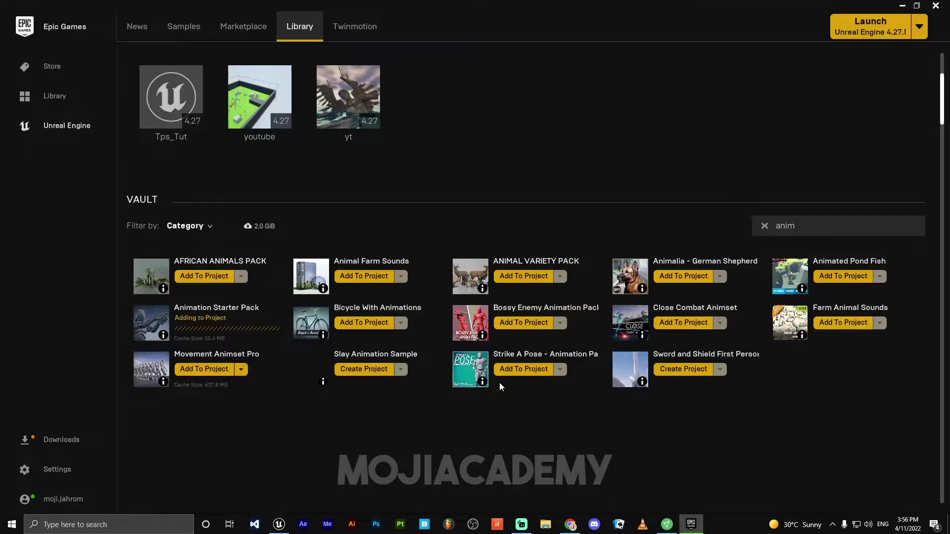
- Search the vault for 'fps', add FPS Weapon Bundle to Tps_Tut, and check Downloads progress
double_click(785, 226)
key("BackSpace")
type("fps")
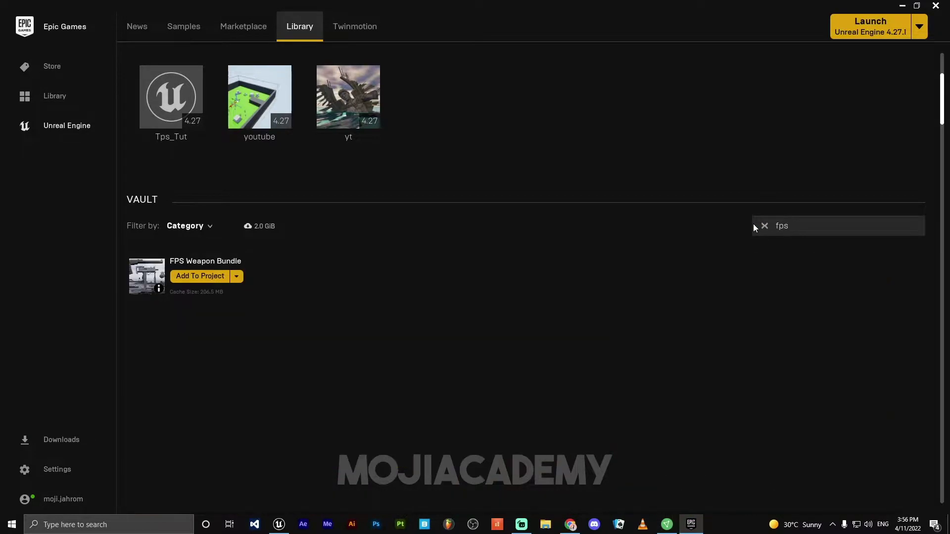
left_click(200, 277)
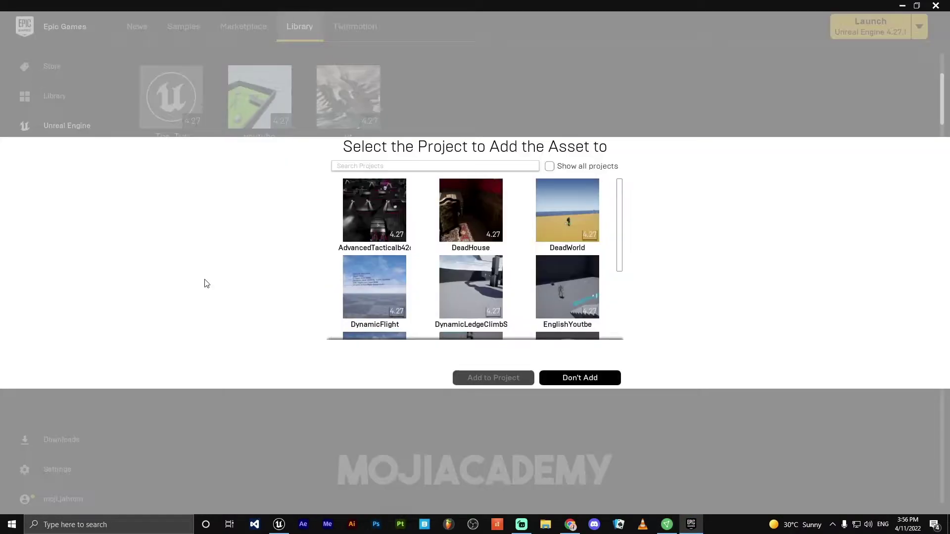
scroll(396, 296, "down", 3)
left_click(396, 306)
left_click(493, 378)
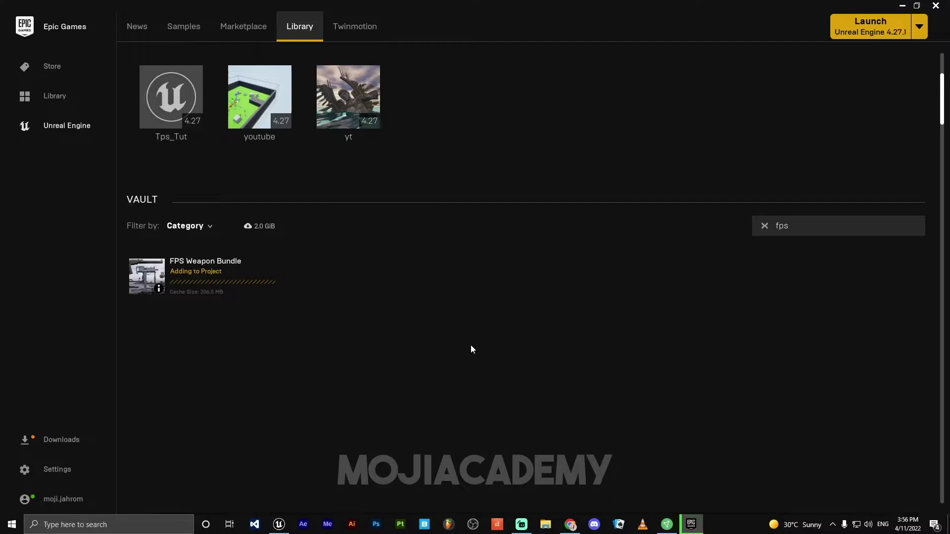
left_click(63, 441)
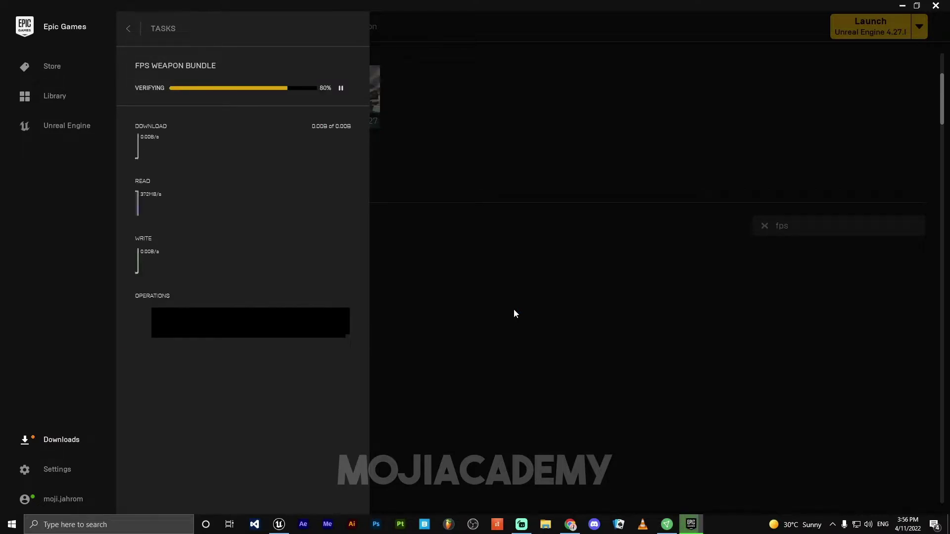
- Maximize the editor and confirm AnimStarterPack and FPS_Weapon_Bundle folders appear in Content
left_click(411, 304)
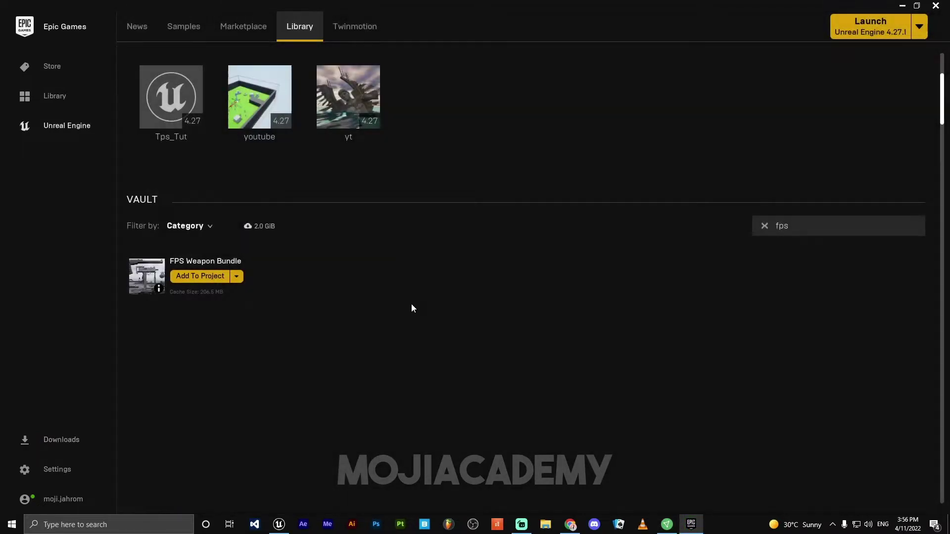
left_click(280, 523)
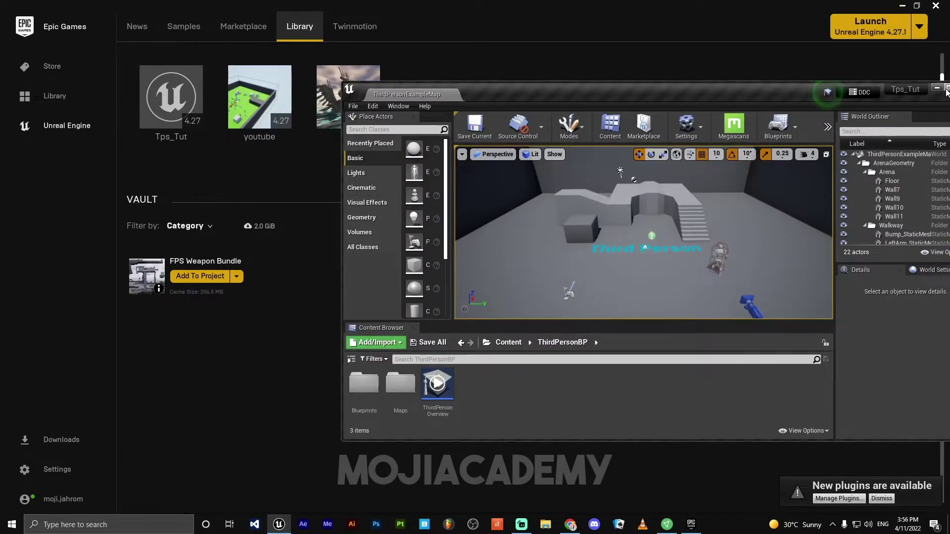
left_click(946, 87)
left_click(166, 359)
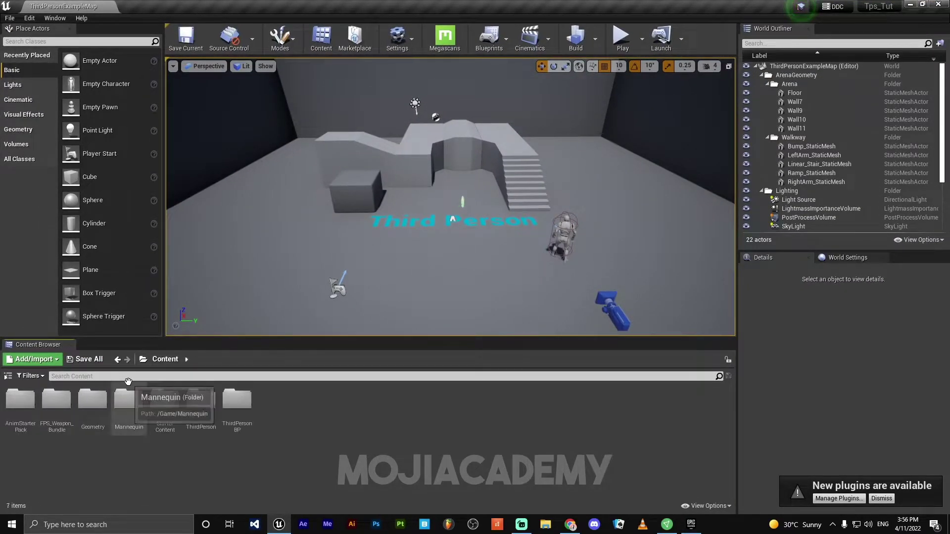
left_click(57, 401)
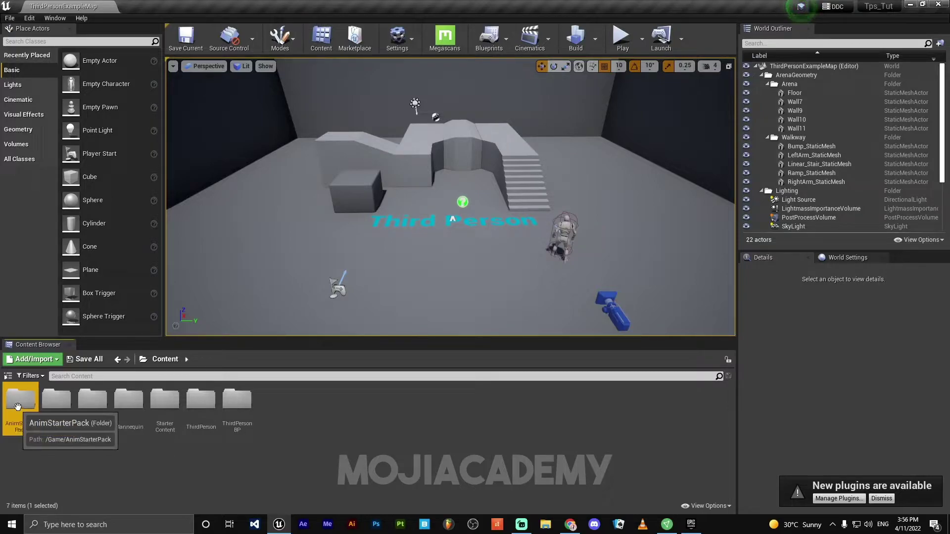
- Select the ThirdPersonCharacter in the level and open its Blueprint for editing
mouse_move(420, 284)
right_mouse_down()
mouse_move(391, 304)
mouse_move(414, 282)
right_mouse_up()
scroll(455, 210, "up", 3)
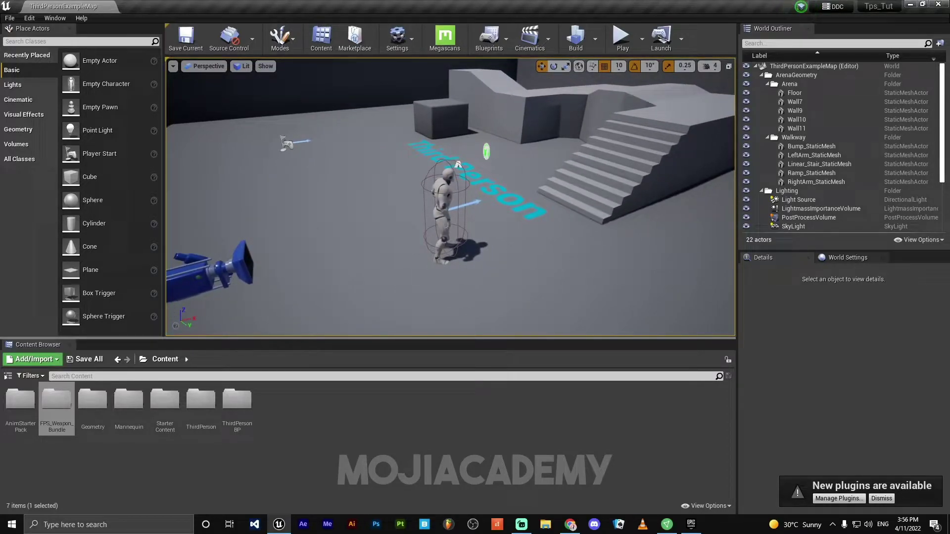
left_click(457, 164)
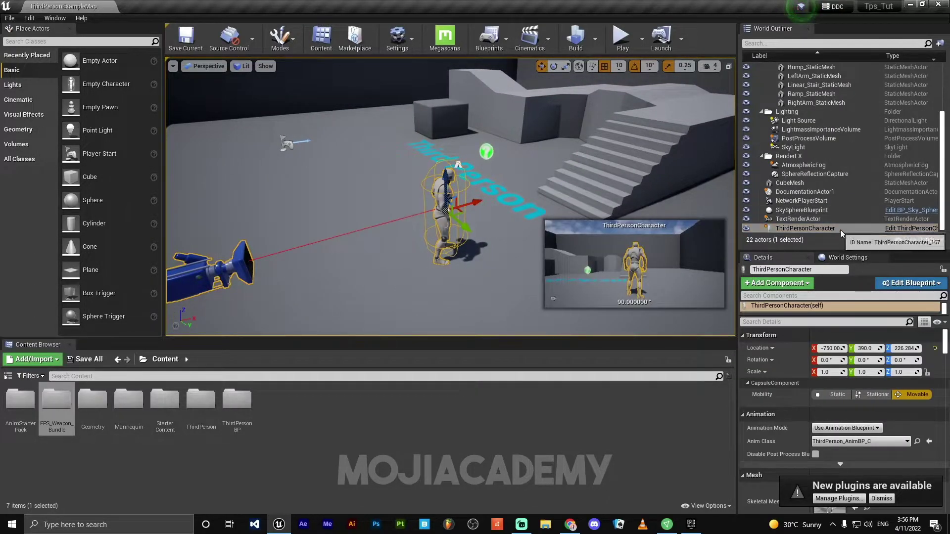
left_click(926, 229)
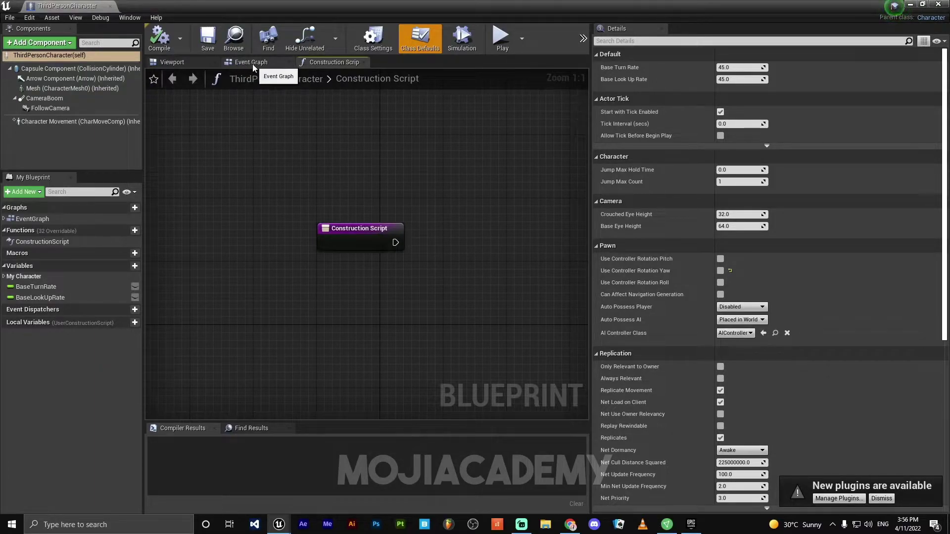
- In the Event Graph, delete the Touch input nodes and the VR reset nodes
left_click(251, 64)
right_click_drag(420, 273, 383, 316)
left_click_drag(173, 324, 547, 177)
key("Delete")
scroll(384, 191, "down", 2)
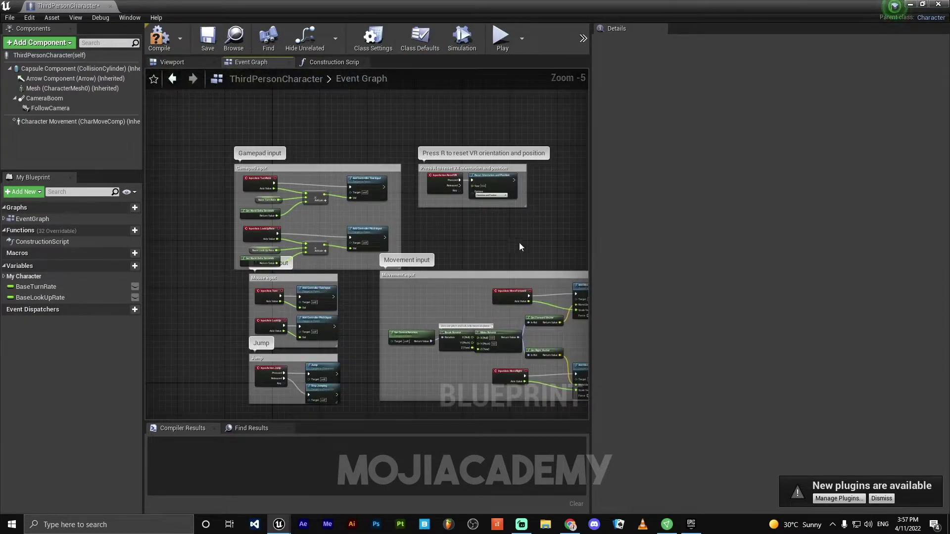
left_click_drag(428, 203, 419, 219)
key("Delete")
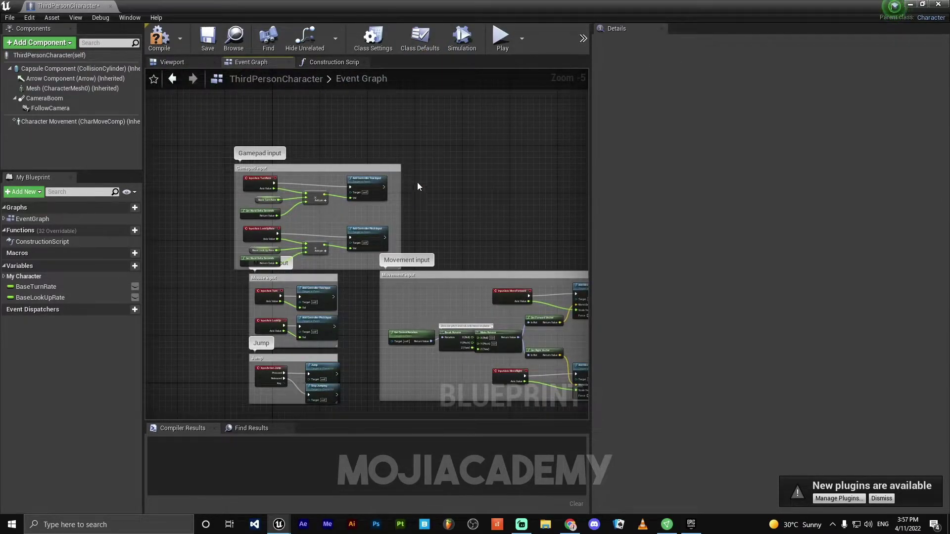
- Delete the Gamepad input group and compile the ThirdPersonCharacter Blueprint successfully
left_click_drag(441, 132, 313, 199)
left_click_drag(231, 263, 227, 265)
key("Delete")
left_click(164, 39)
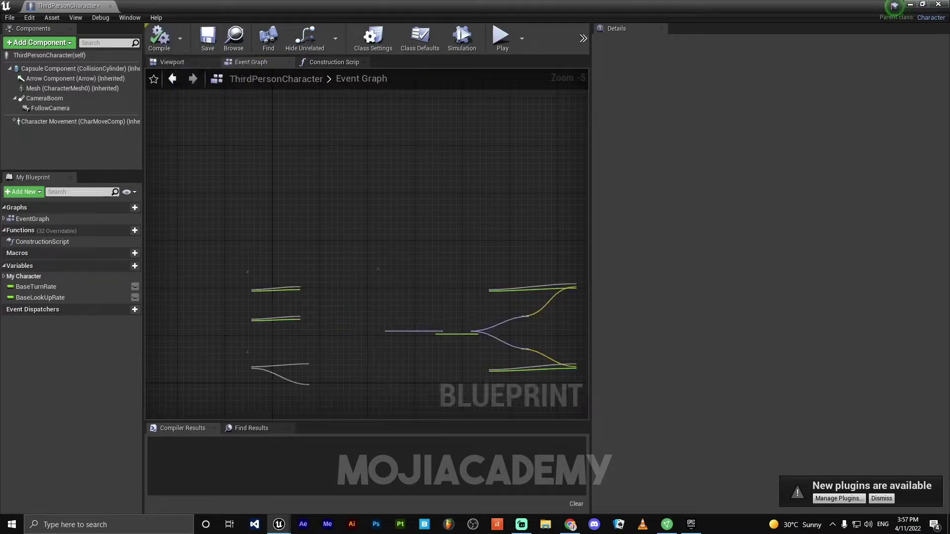
right_click_drag(507, 212, 386, 179)
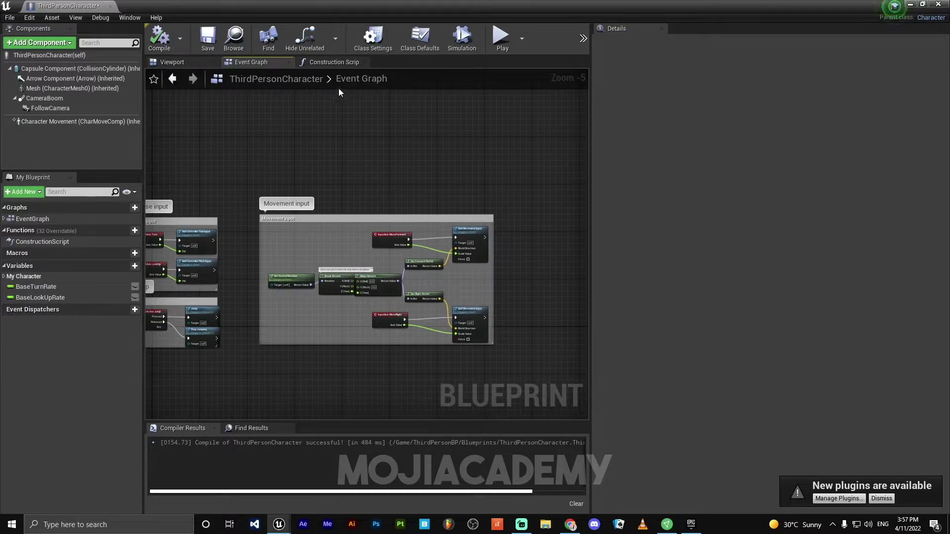
double_click(248, 5)
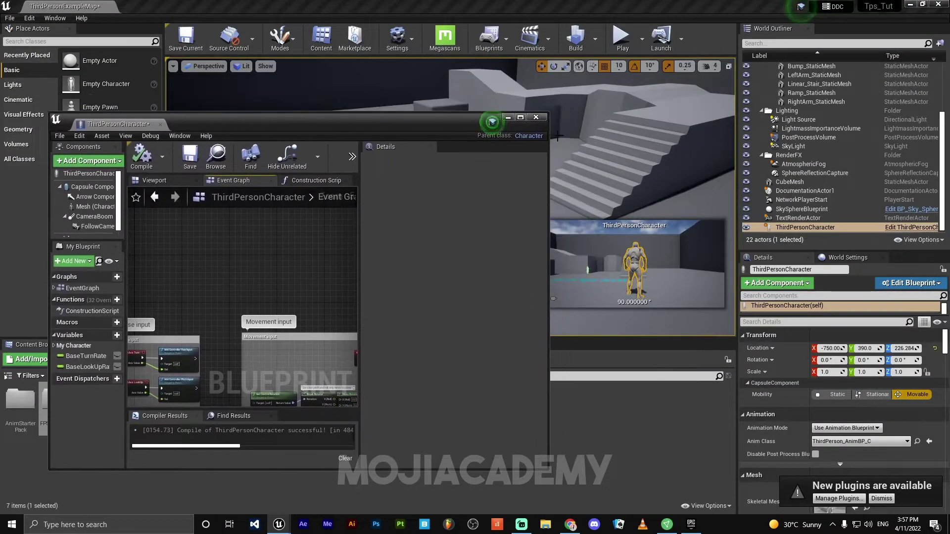
left_click(521, 119)
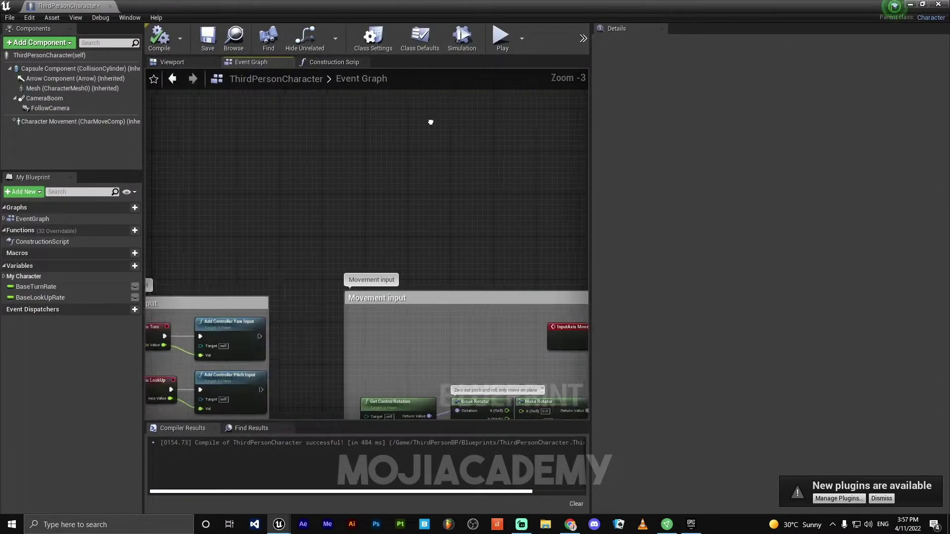
right_click_drag(496, 141, 438, 149)
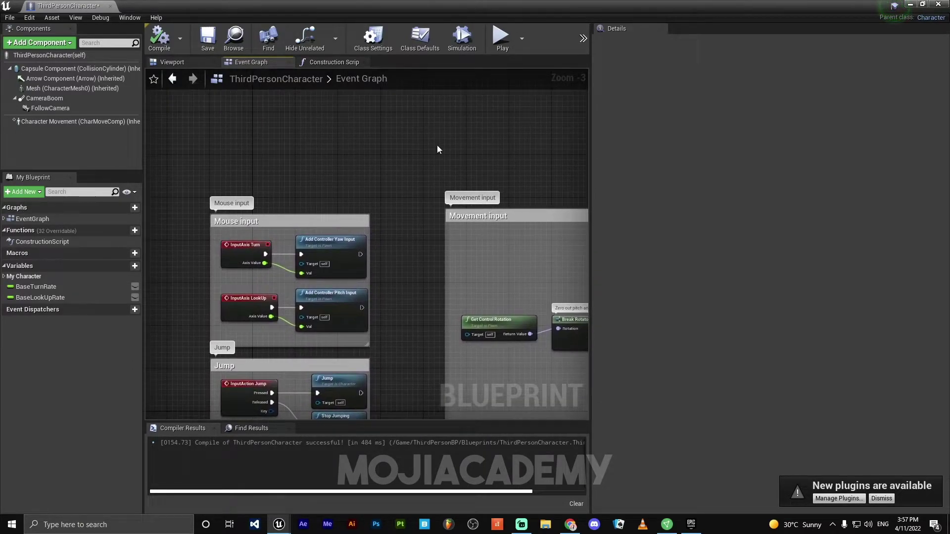
- Show the character in the Viewport tab and select the CameraBoom component
left_click(217, 62)
scroll(349, 188, "up", 2)
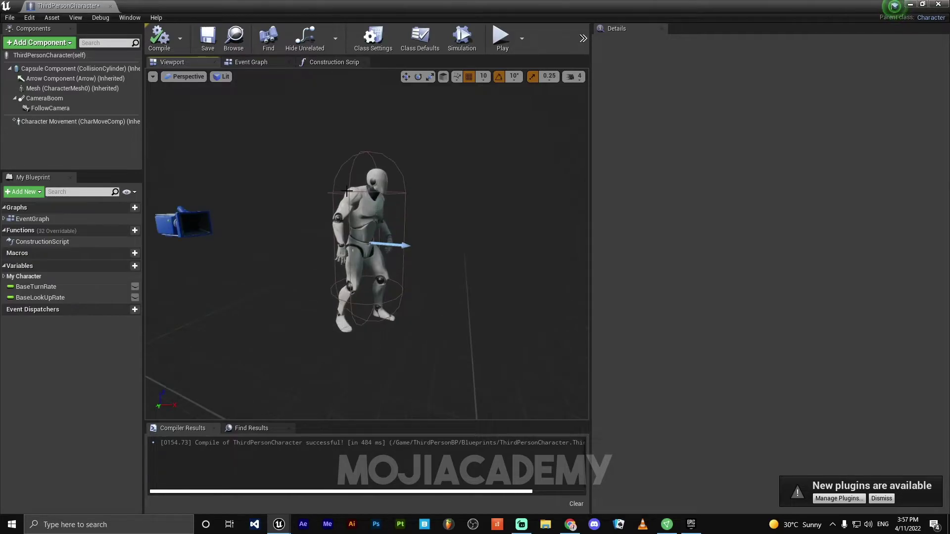
right_click_drag(346, 191, 297, 208)
left_click(262, 215)
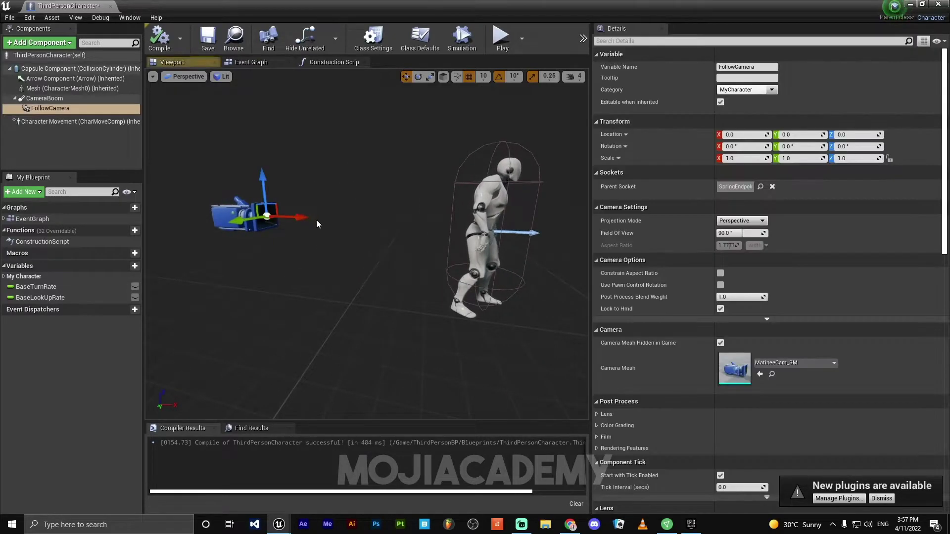
left_click(44, 98)
- Drag the CameraBoom to location 30, 20, 58.49 and compile the Blueprint
scroll(291, 137, "down", 2)
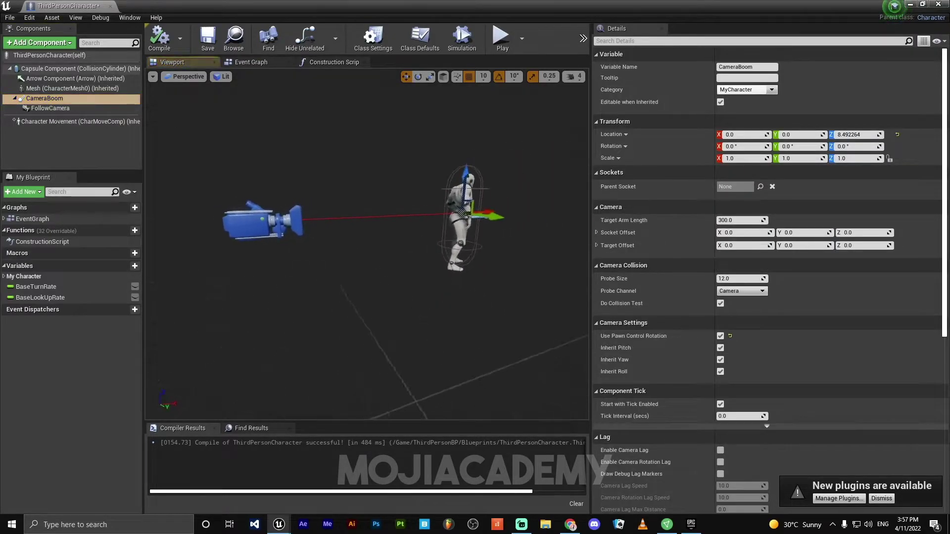
scroll(435, 223, "up", 2)
scroll(435, 223, "down", 2)
right_click_drag(346, 207, 386, 208)
left_click_drag(376, 187, 374, 165)
right_click_drag(376, 198, 341, 198)
left_click_drag(348, 191, 364, 192)
right_click_drag(332, 158, 440, 193)
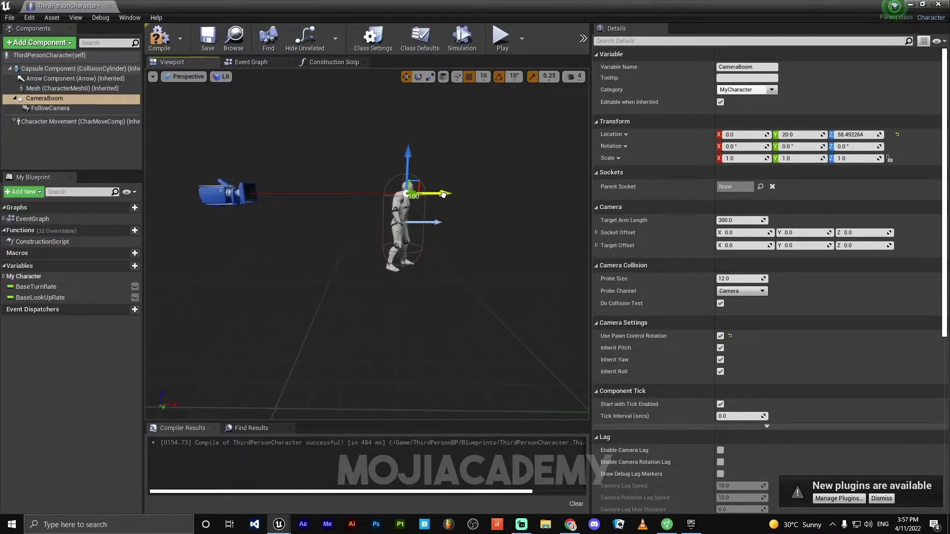
left_click(160, 39)
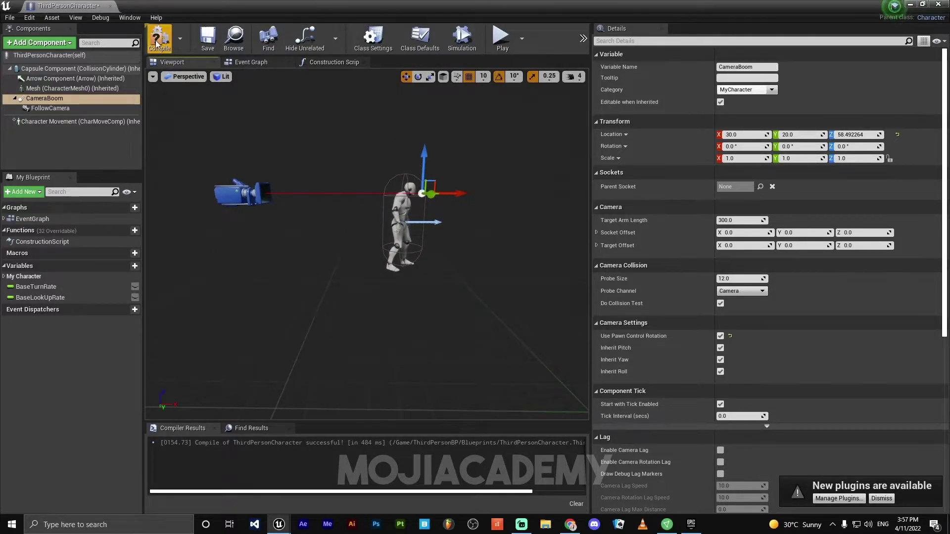
- Play ThirdPersonExampleMap, running the mannequin across the floor and up the stairs, then stop
left_click(937, 4)
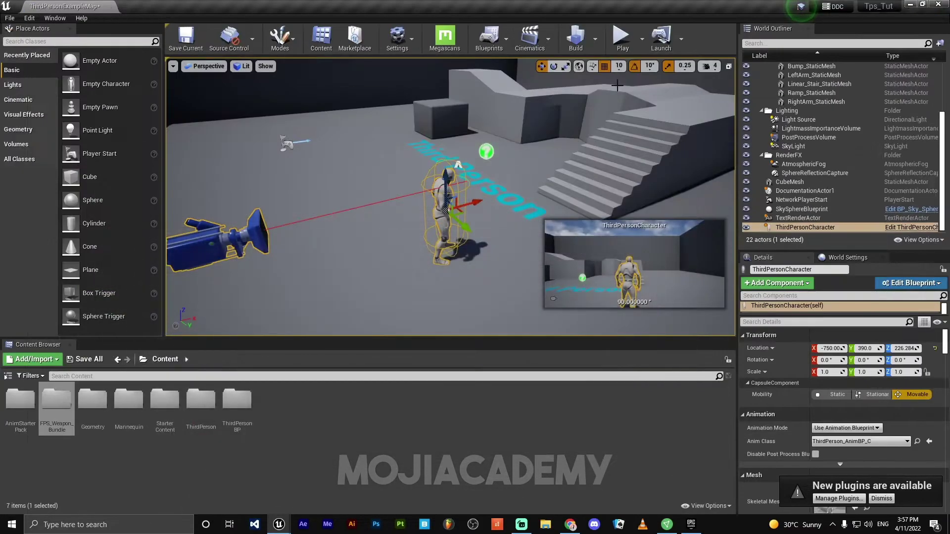
key("alt+p")
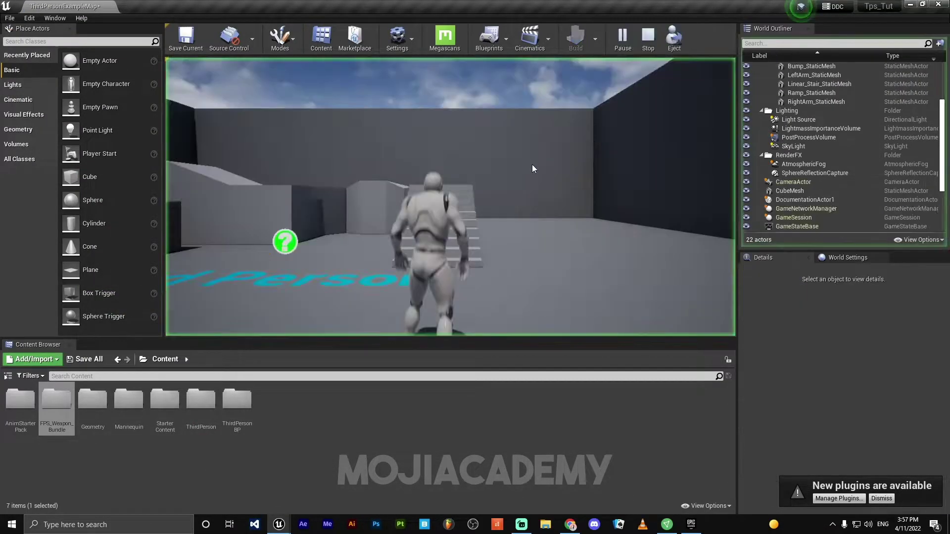
key("w")
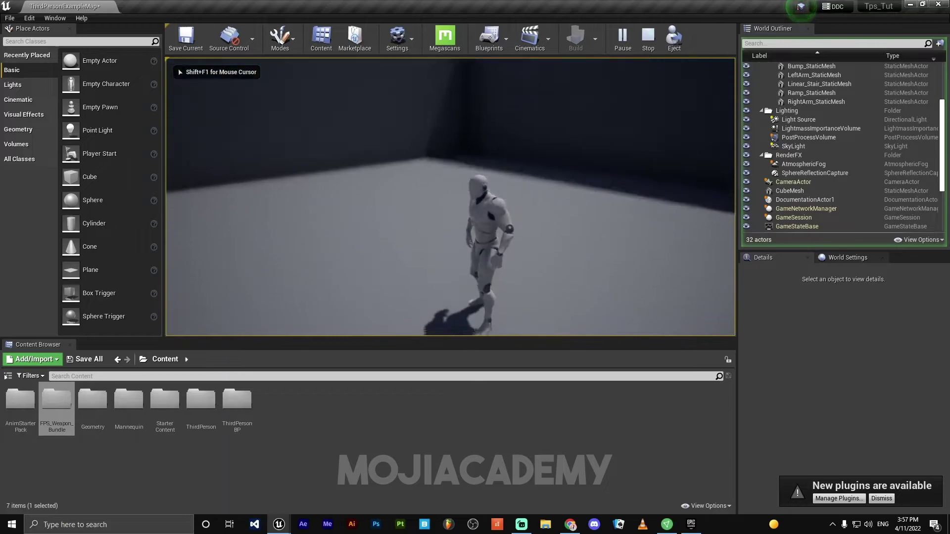
key("w")
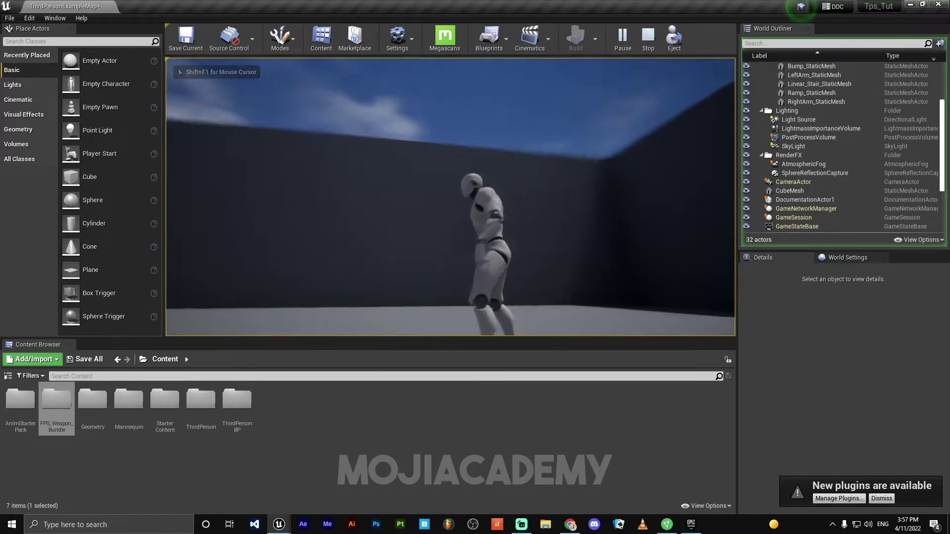
key("w")
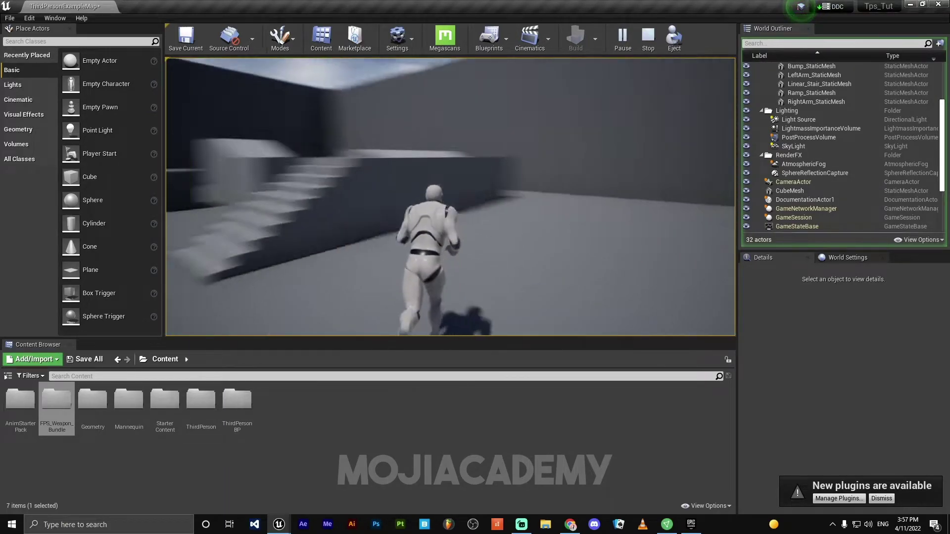
key("w")
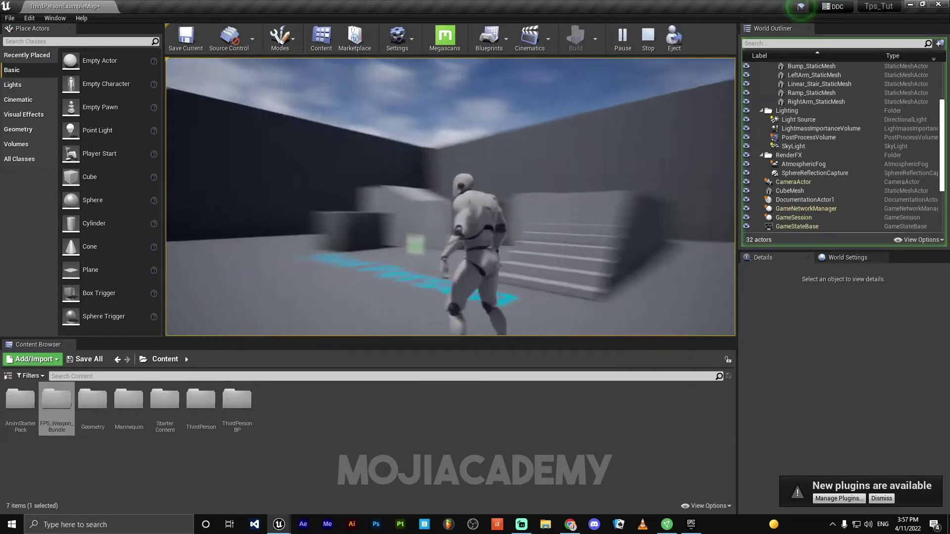
key("w")
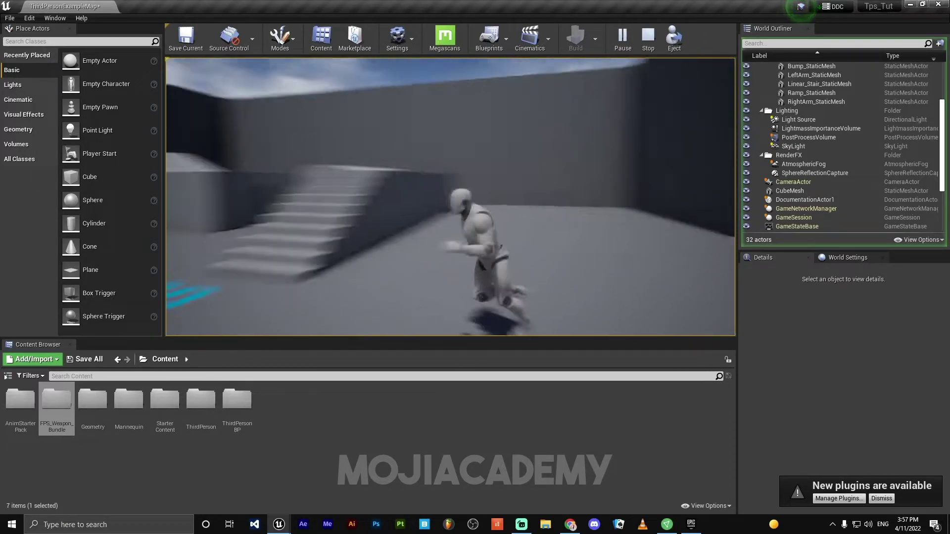
key("w")
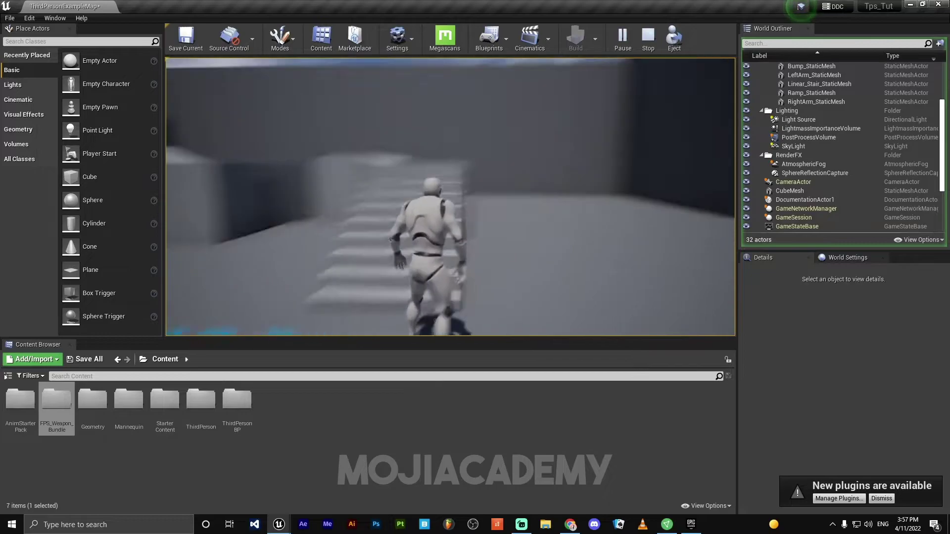
key("shift+F1")
key("Escape")
key("f")
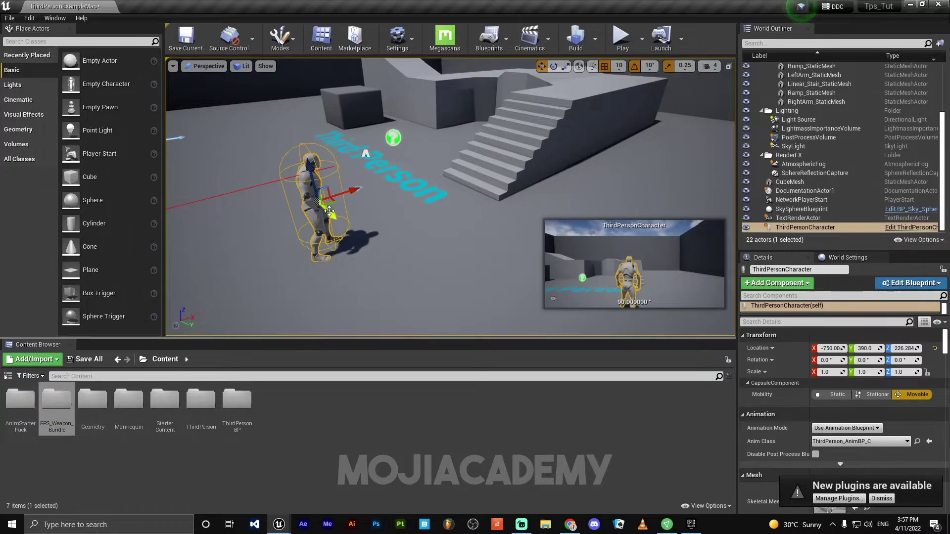
- Open UE4_Mannequin_Skeleton from Content > Mannequin > Character > Mesh in the Skeleton editor
left_click_drag(268, 298, 346, 298, "alt")
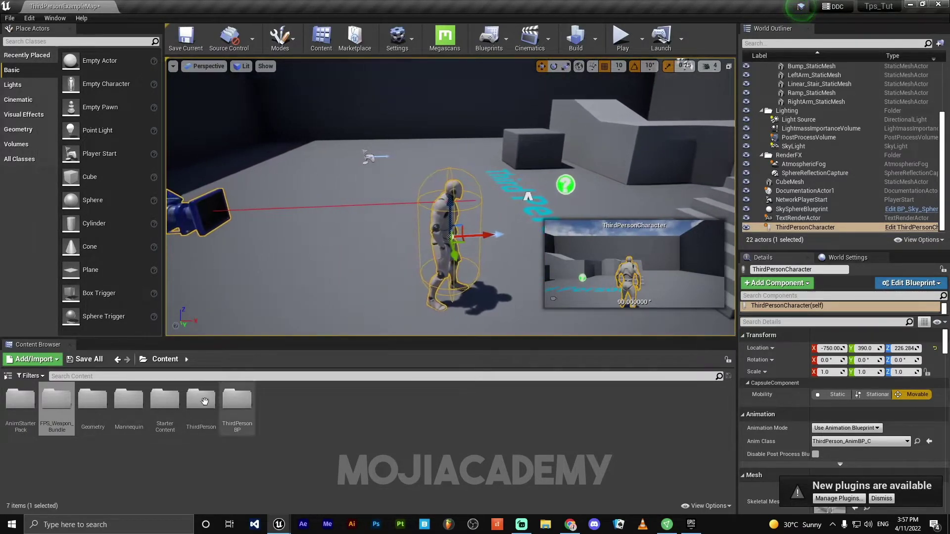
double_click(128, 425)
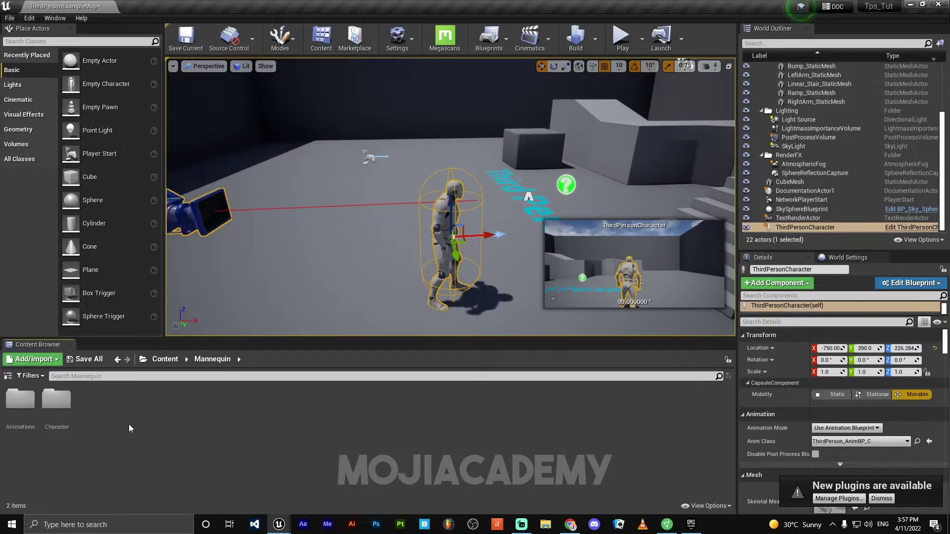
double_click(56, 410)
left_click(60, 415)
double_click(60, 414)
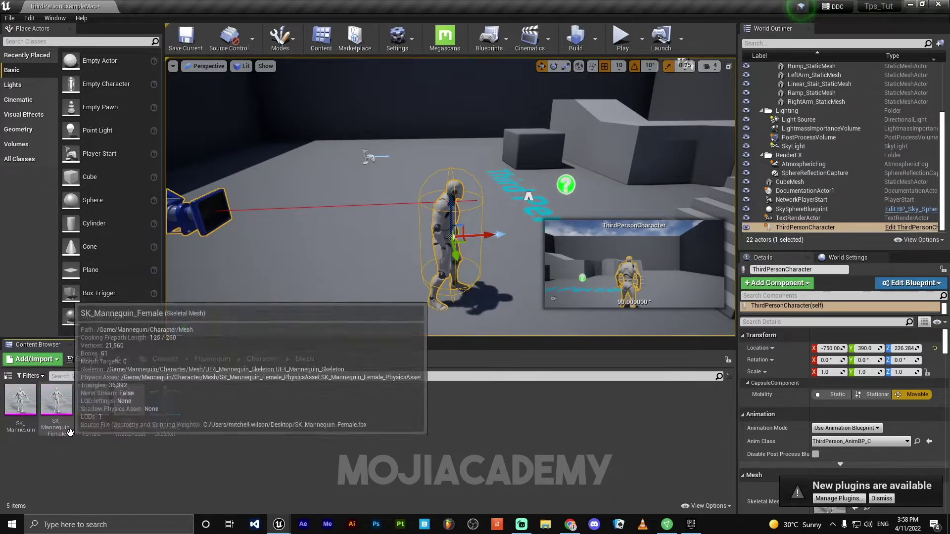
double_click(166, 400)
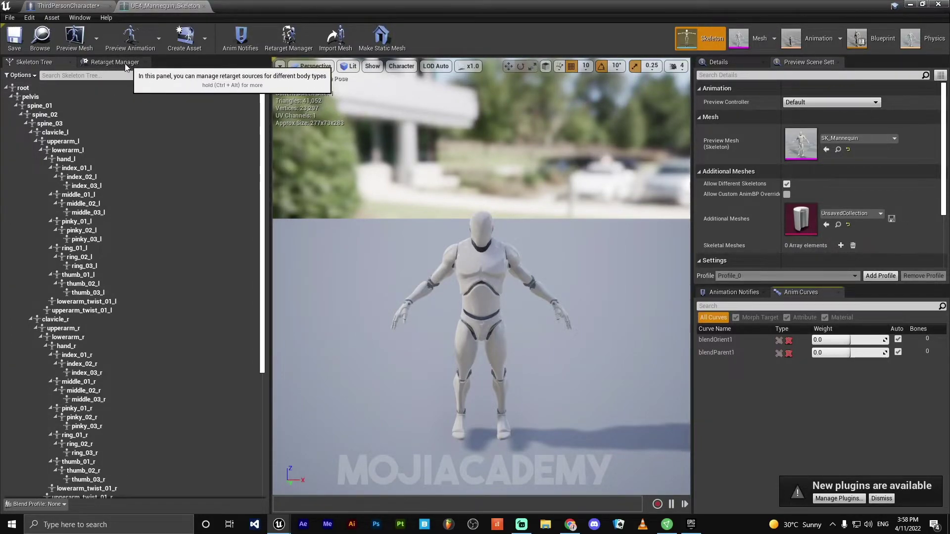
- Assign the Humanoid rig in Retarget Manager, save the skeleton, and return to the level editor
left_click(114, 62)
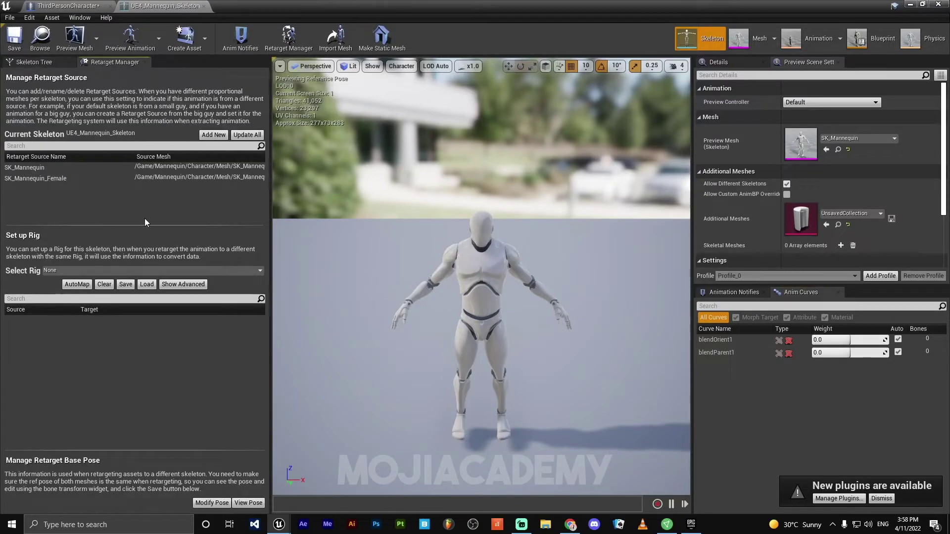
left_click(82, 267)
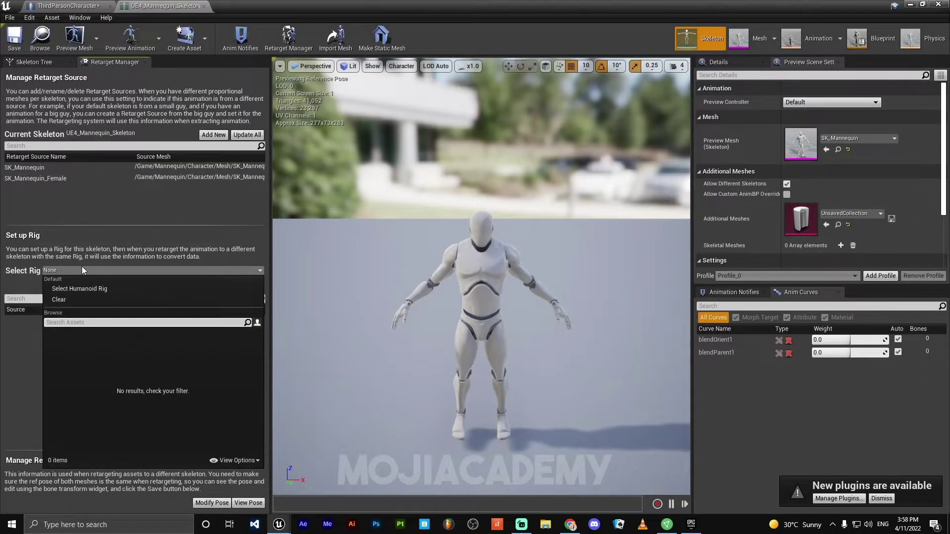
left_click(105, 289)
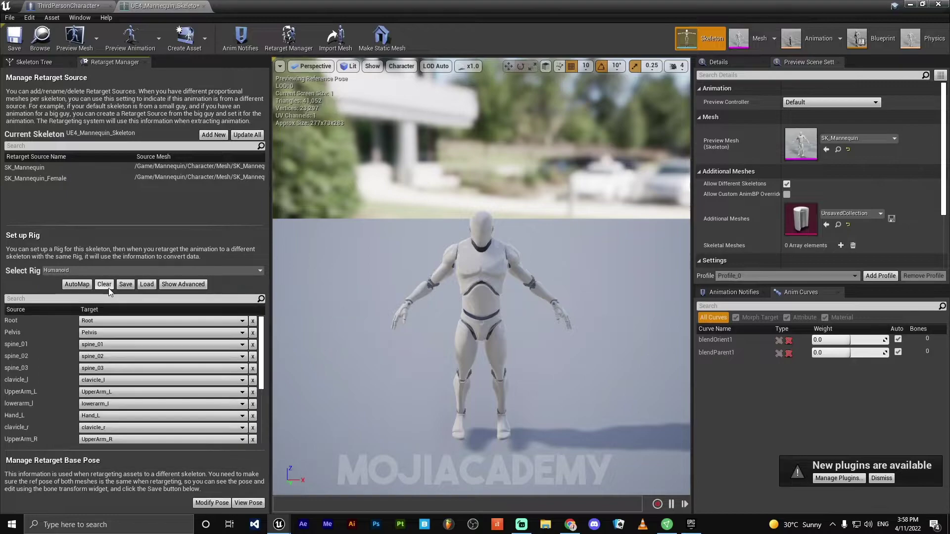
left_click(14, 39)
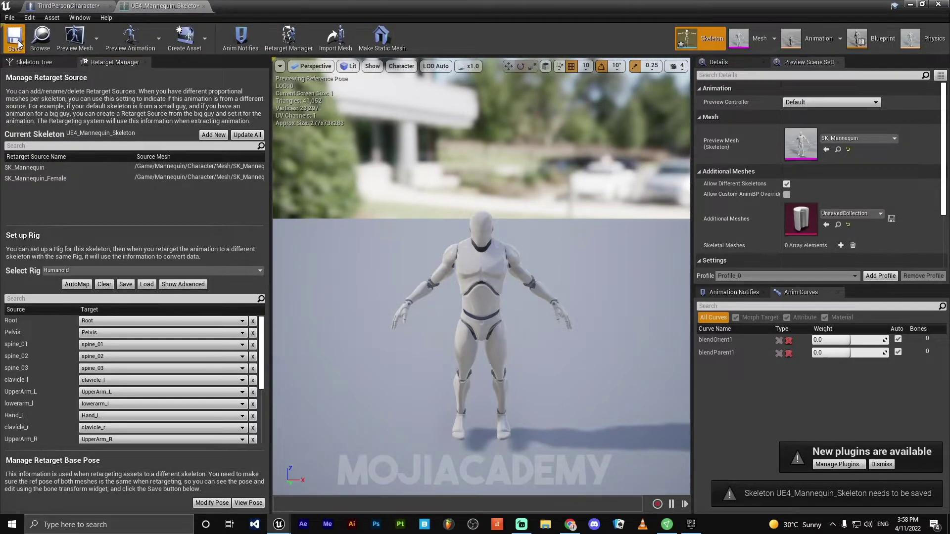
left_click(204, 6)
left_click(911, 5)
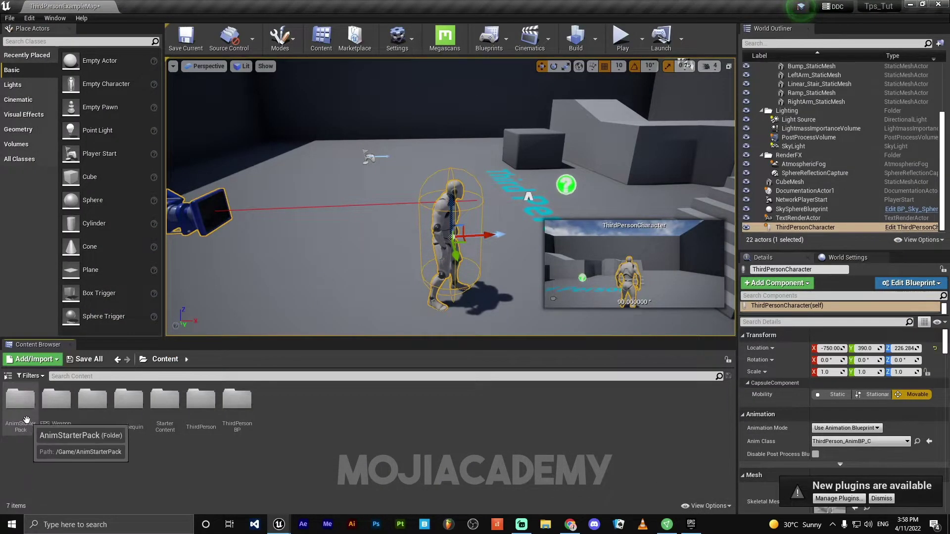
- Open UE4_Mannequin_Skeleton from AnimStarterPack > UE4_Mannequin > Mesh in the Skeleton editor
left_click(26, 411)
double_click(27, 411)
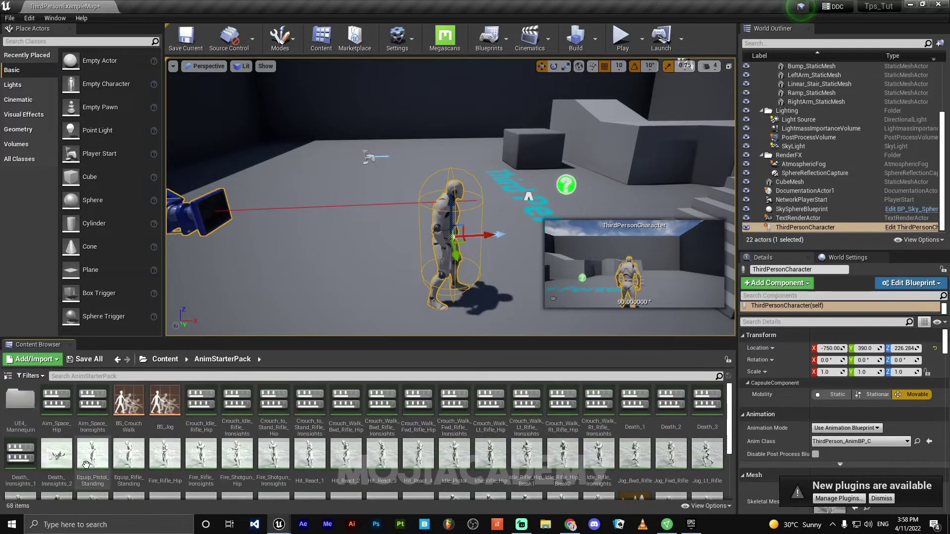
double_click(27, 406)
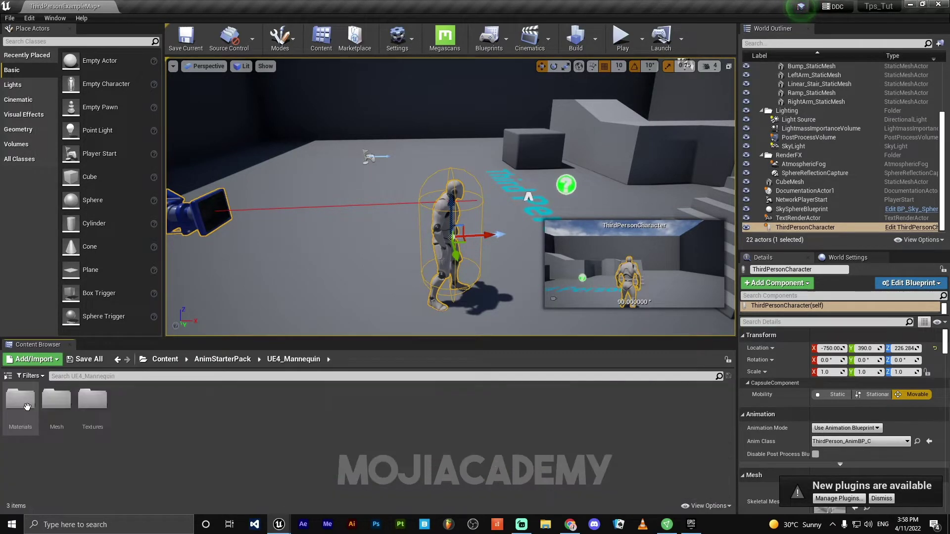
double_click(92, 403)
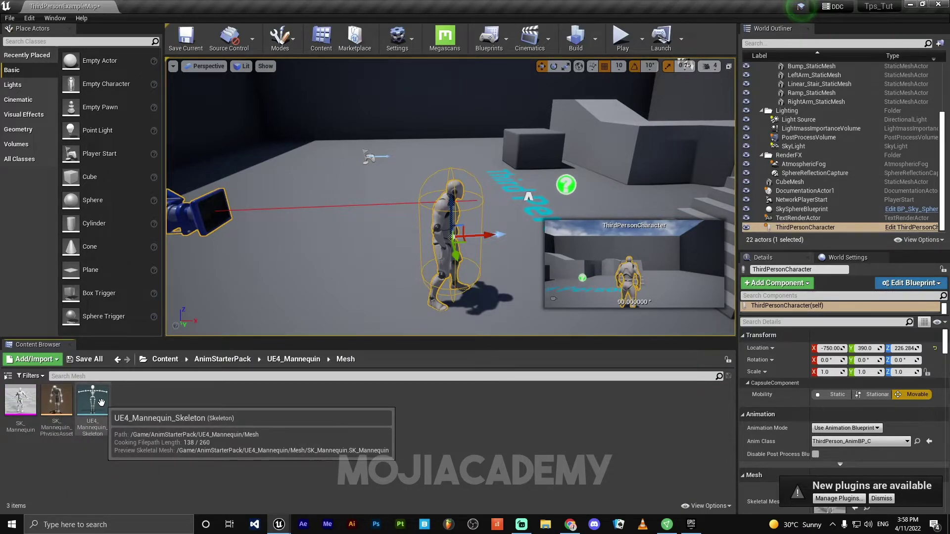
double_click(104, 402)
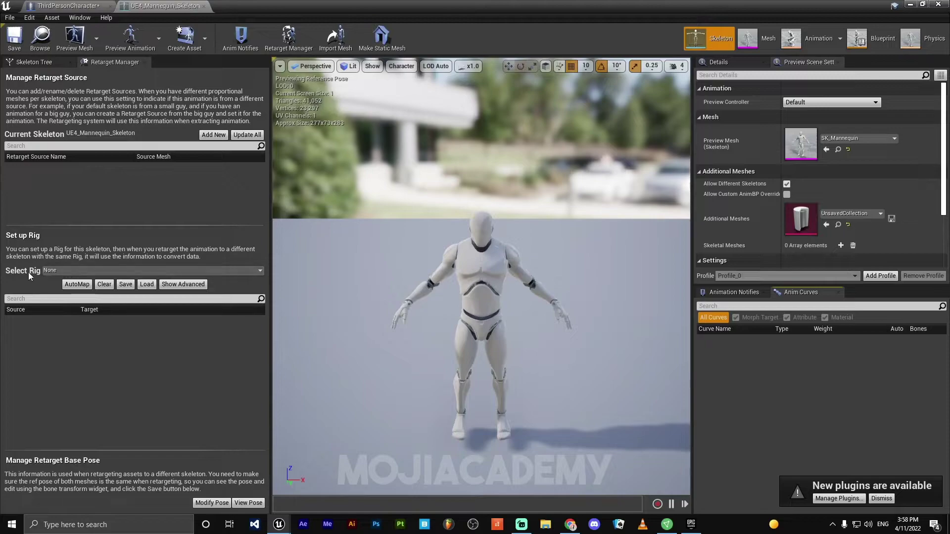
- Set the AnimStarterPack skeleton's rig to Humanoid and save it
left_click(247, 272)
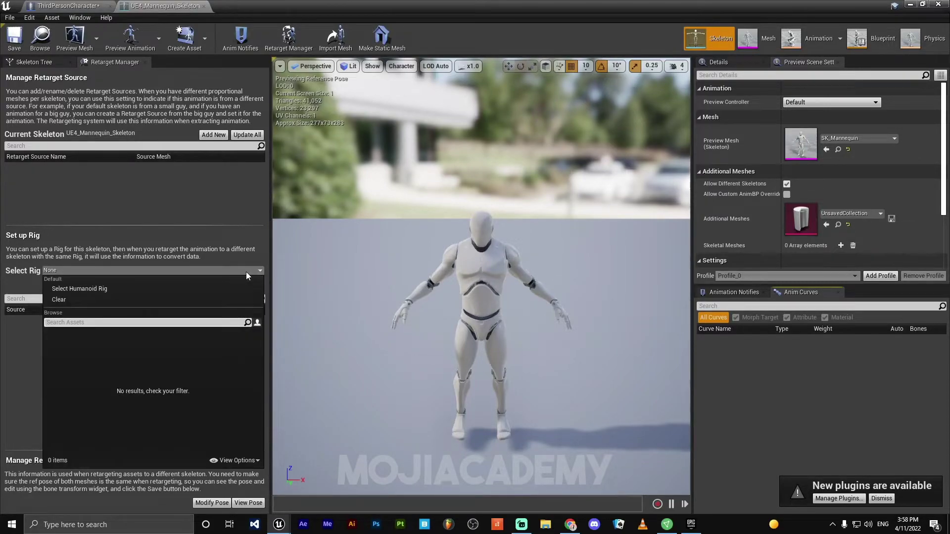
left_click(174, 289)
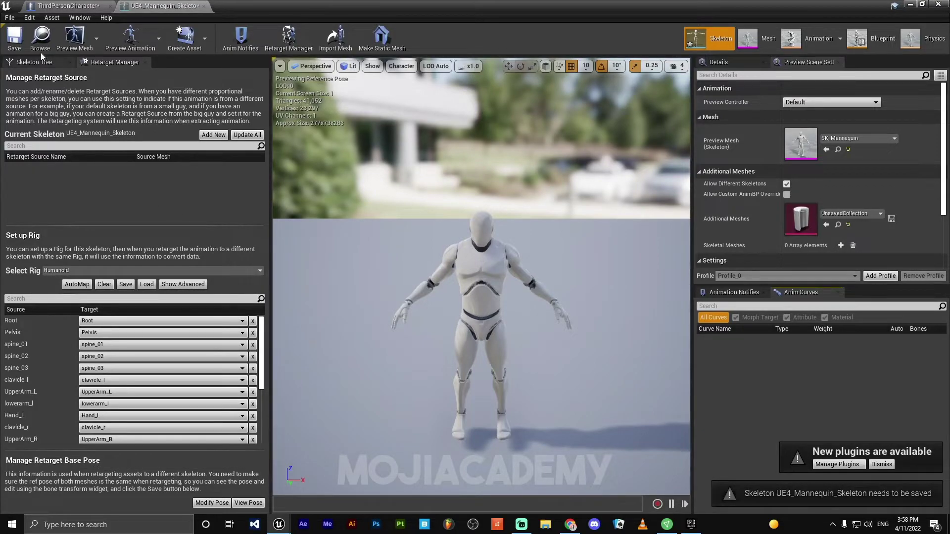
left_click(15, 50)
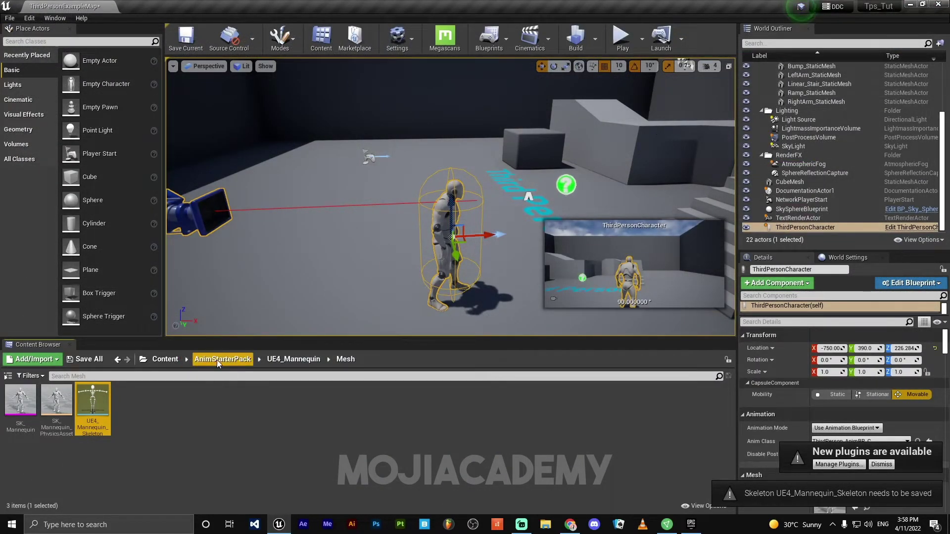
- Browse the Content Browser to AnimStarterPack > UE4_Mannequin > Mesh
left_click(218, 363)
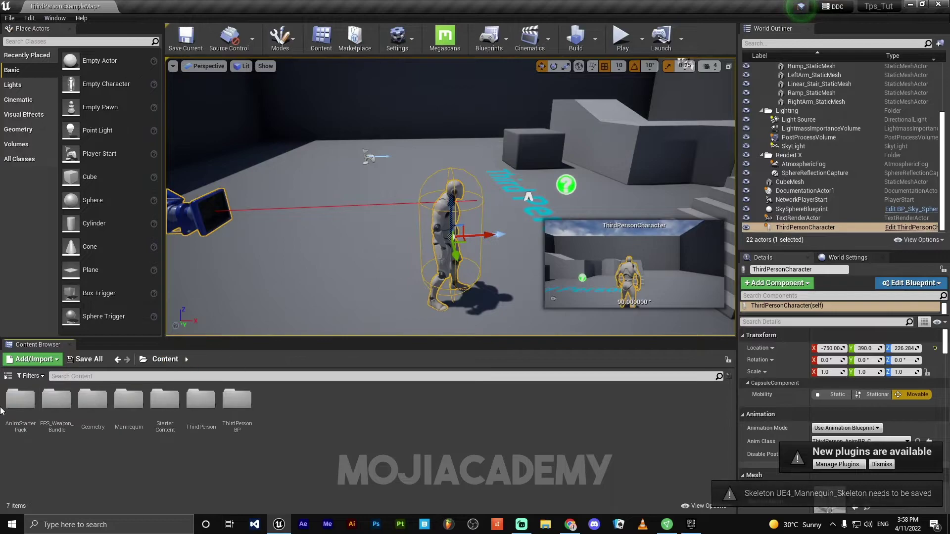
double_click(33, 412)
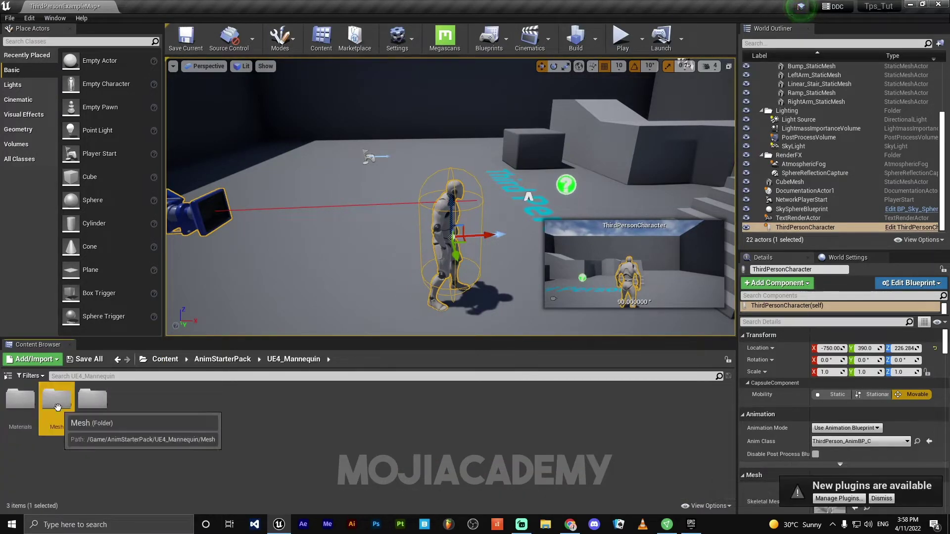
double_click(57, 401)
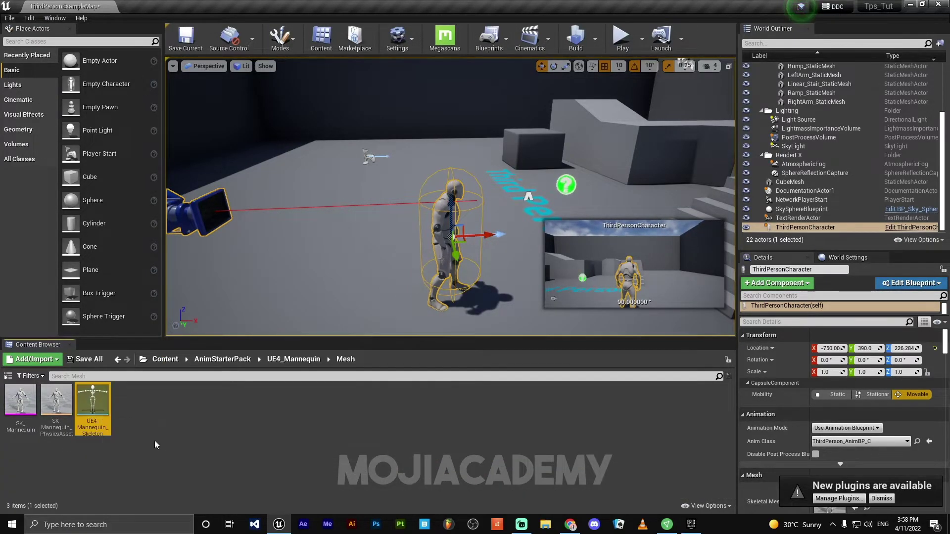
- Retarget the pack's UE4_Mannequin_Skeleton animations onto /Game/Mannequin's UE4_Mannequin_Skeleton
left_click(168, 399)
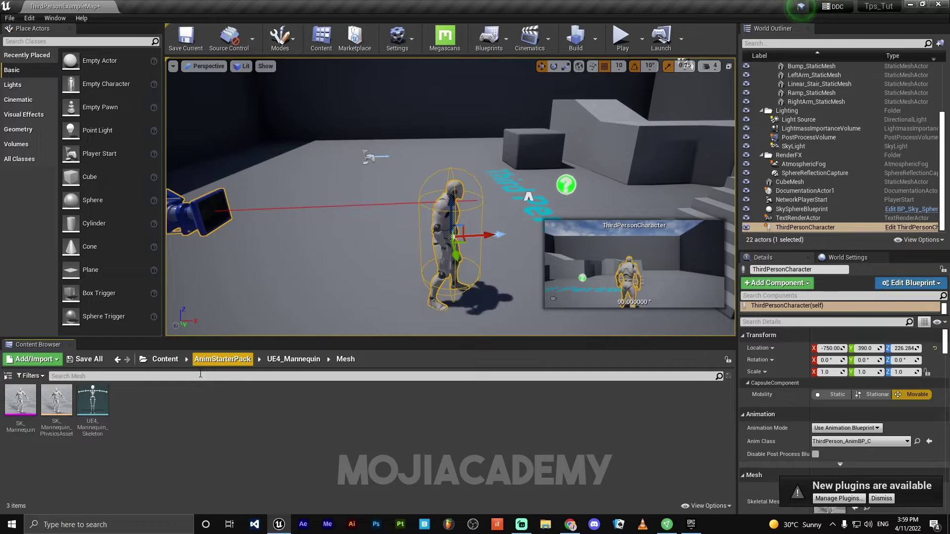
left_click(97, 404)
right_click(99, 406)
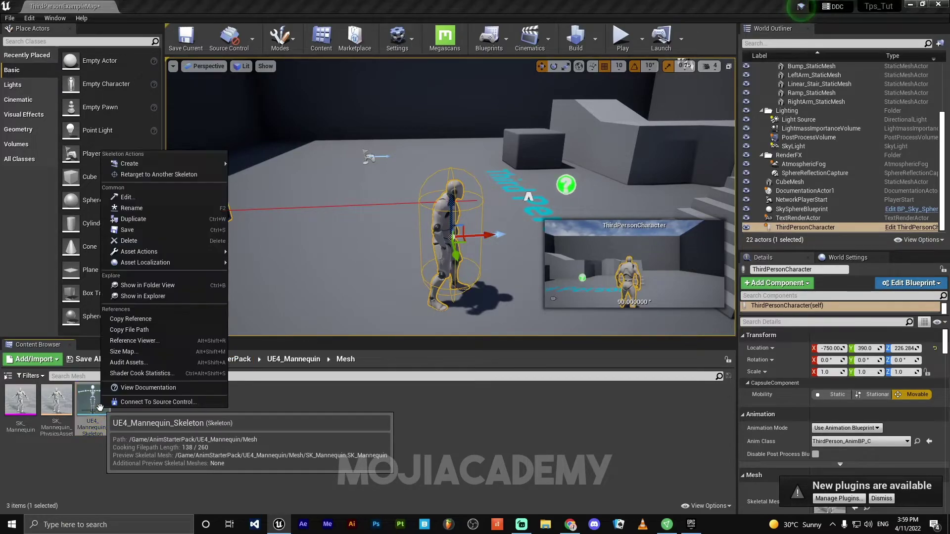
left_click(181, 175)
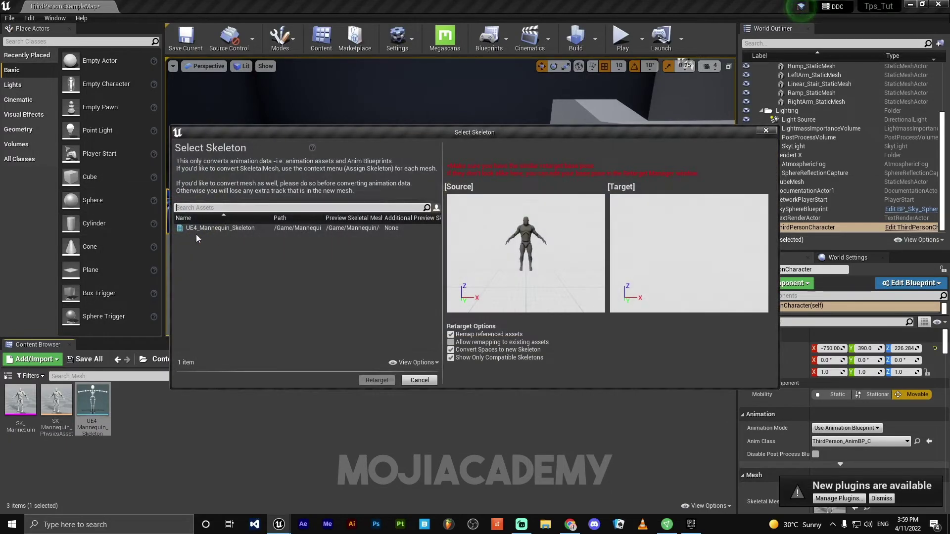
left_click(267, 229)
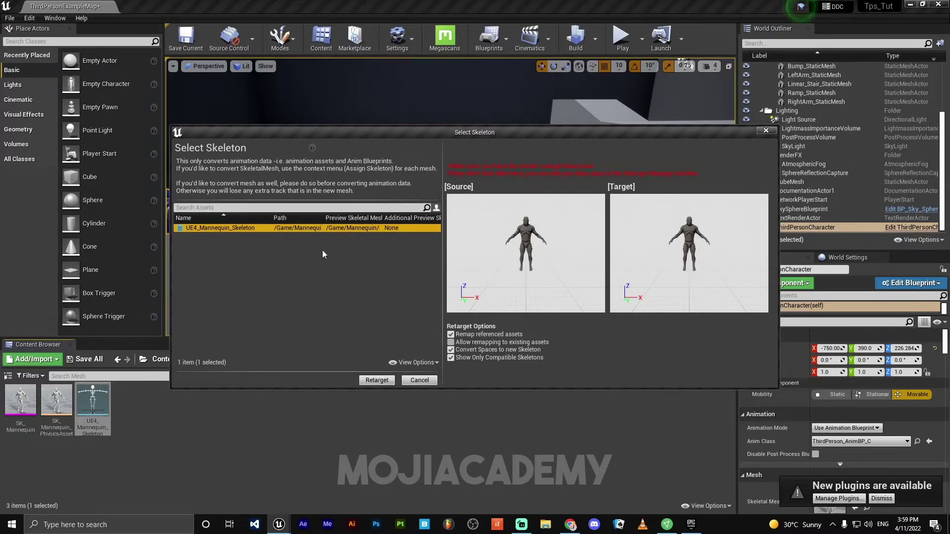
left_click(380, 382)
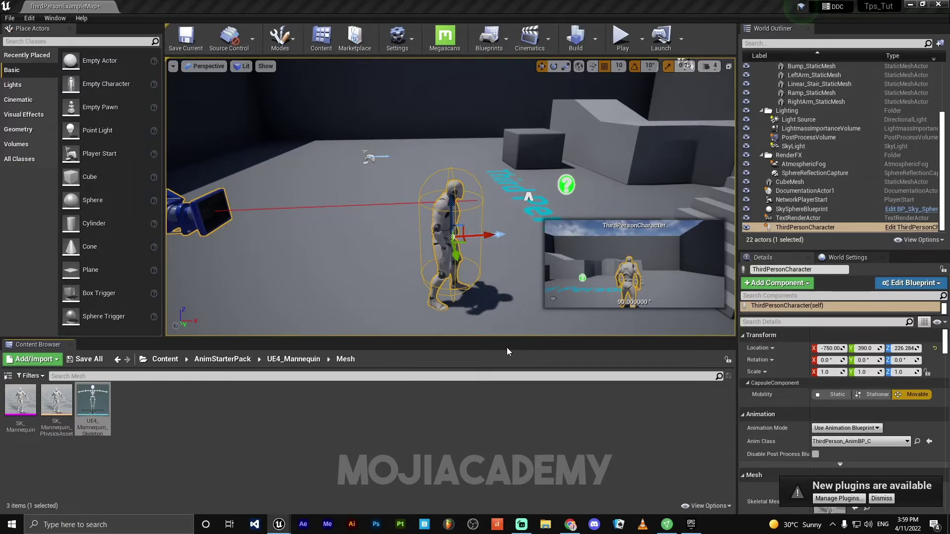
- Save all retargeted assets with Ctrl+Shift+S and open Content > Mannequin > Animations
key("ctrl+shift+s")
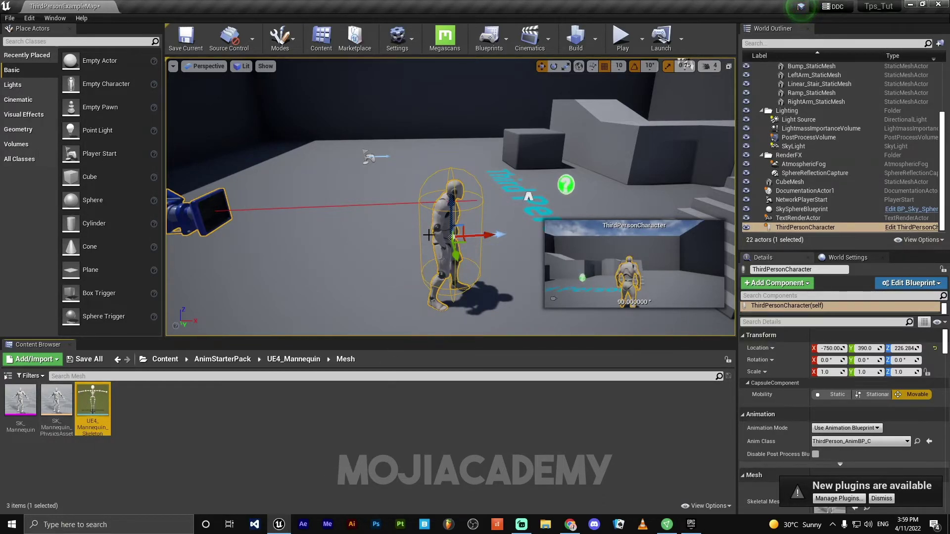
left_click(165, 359)
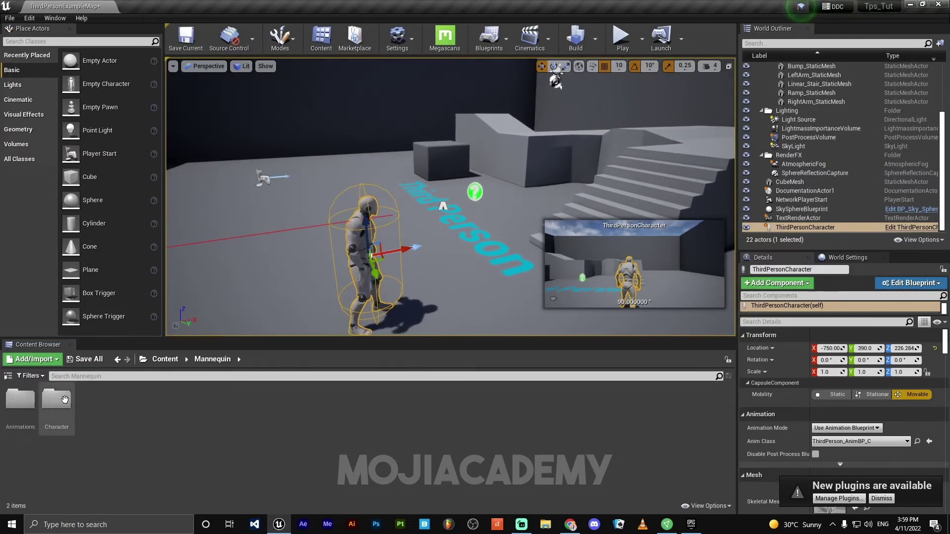
double_click(20, 400)
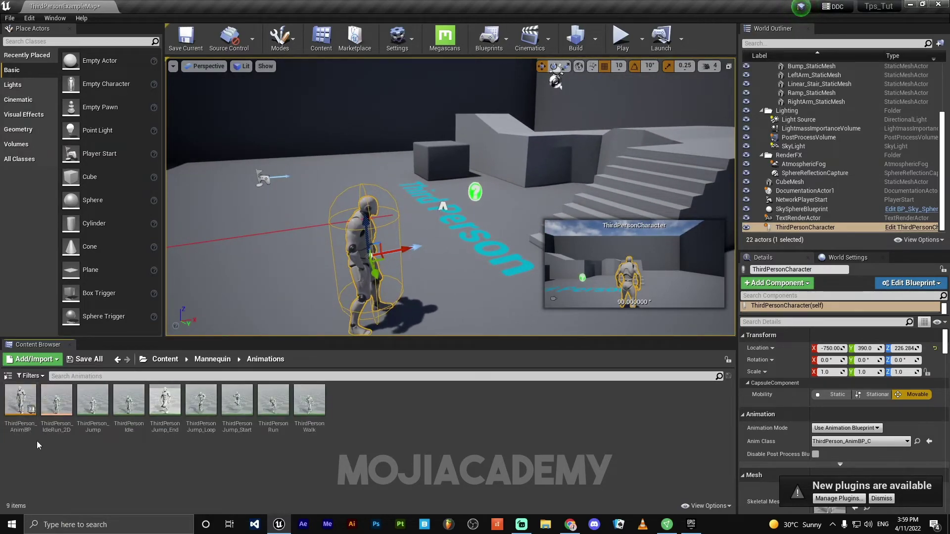
double_click(84, 407)
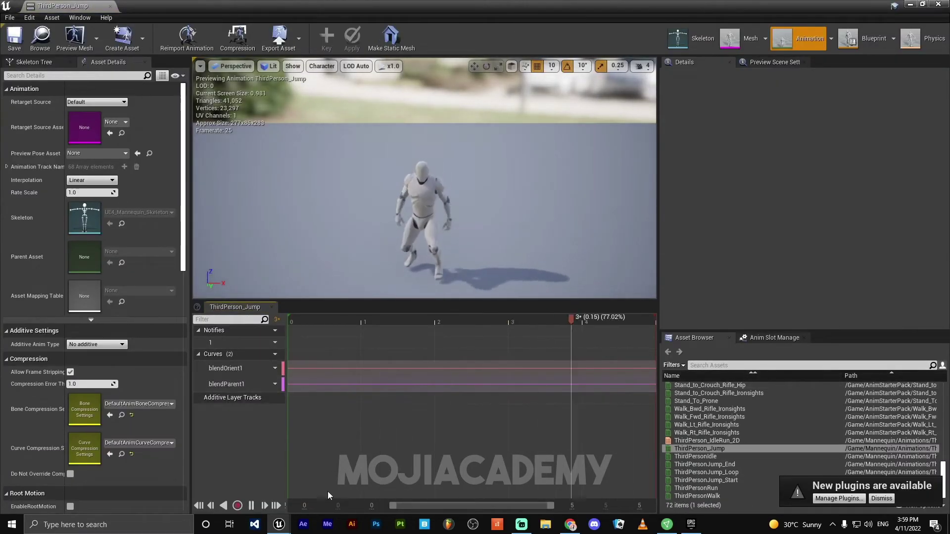
left_click(251, 505)
scroll(701, 433, "up", 3)
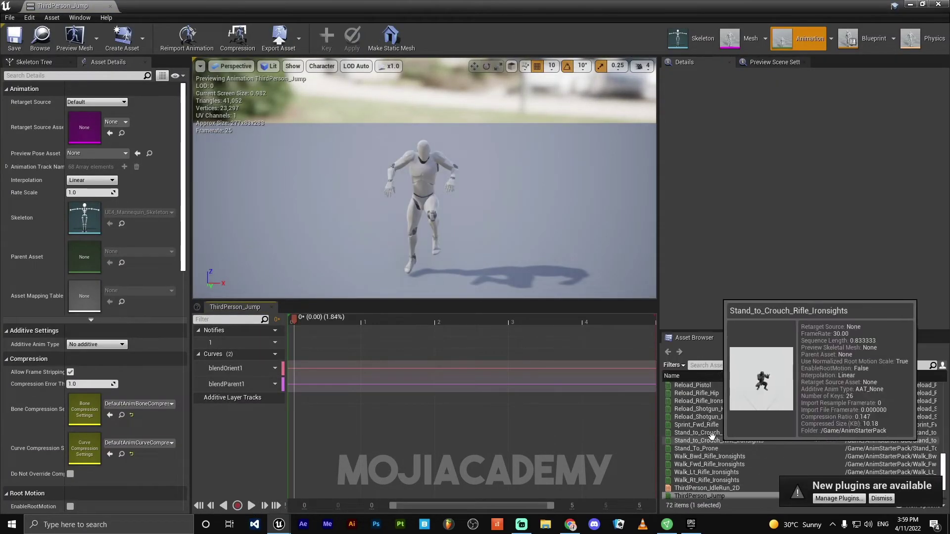
double_click(698, 425)
scroll(797, 423, "up", 1)
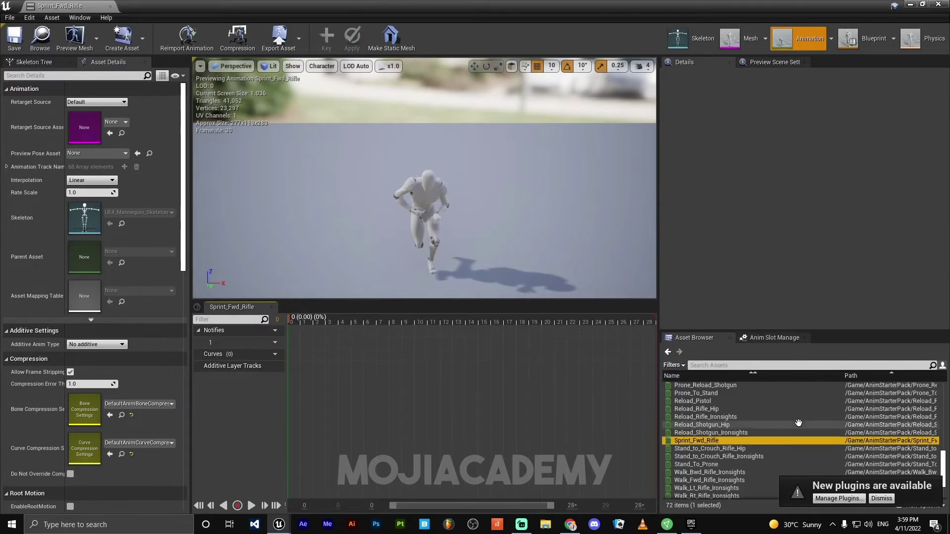
scroll(798, 423, "up", 8)
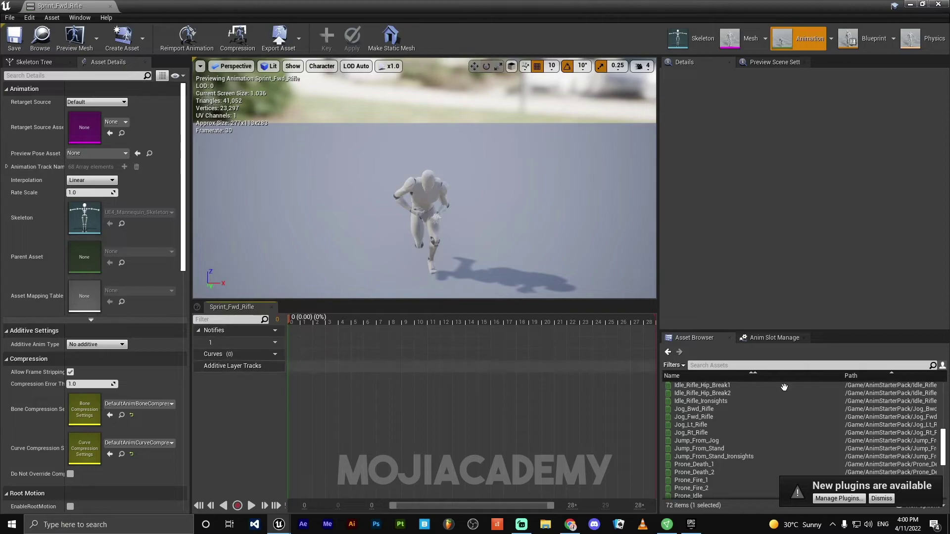
scroll(795, 387, "up", 8)
double_click(433, 5)
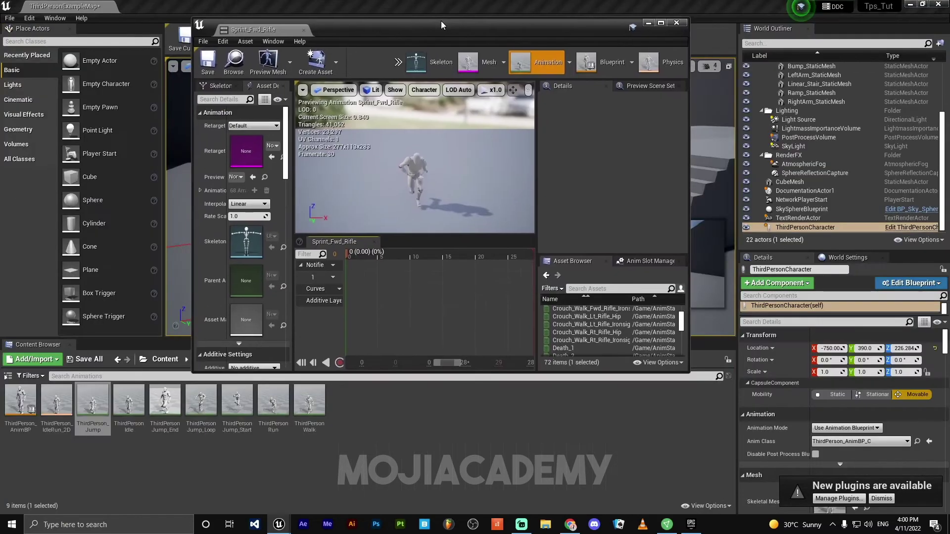
left_click_drag(442, 24, 440, 28)
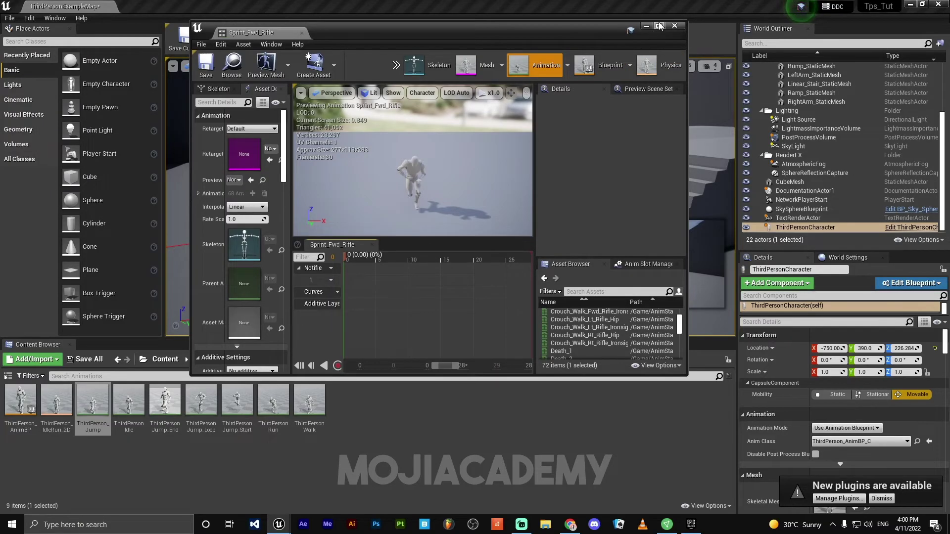
left_click_drag(630, 35, 632, 28)
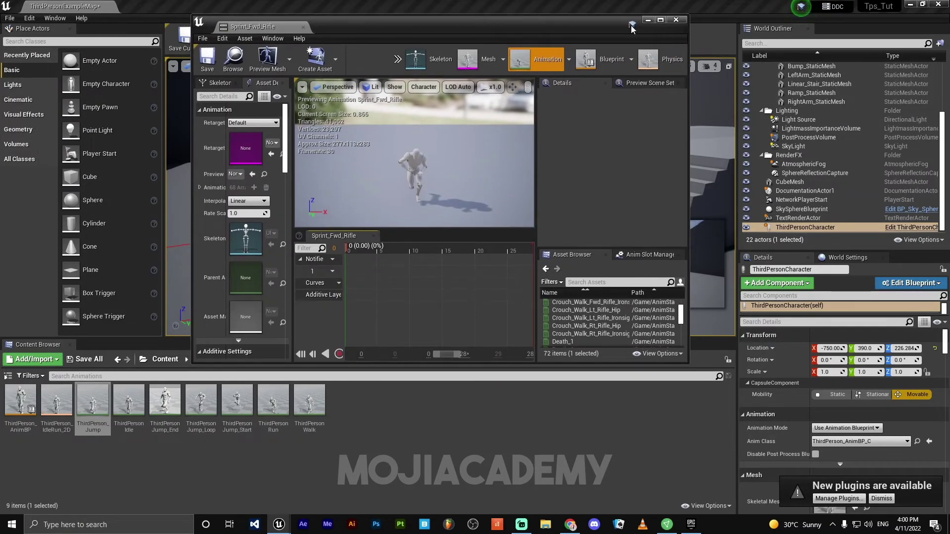
left_click(660, 20)
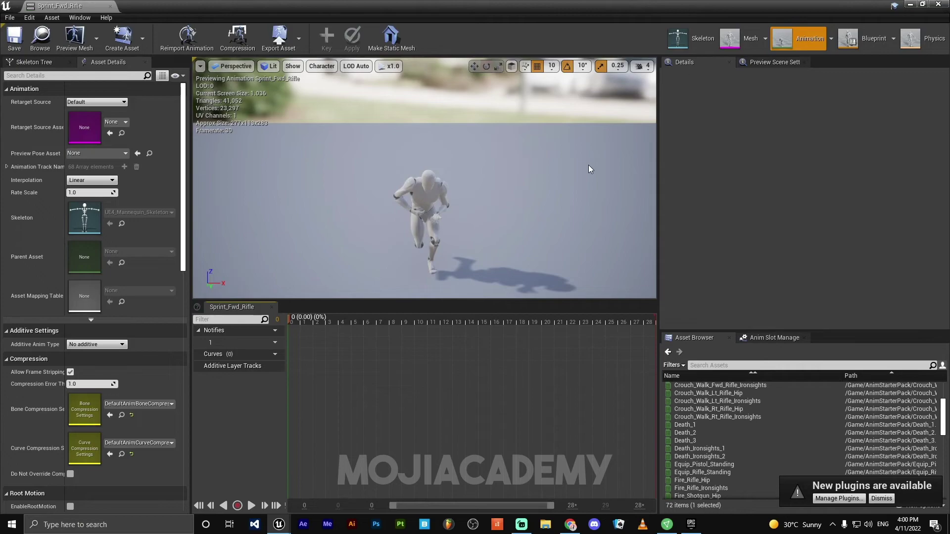
double_click(609, 4)
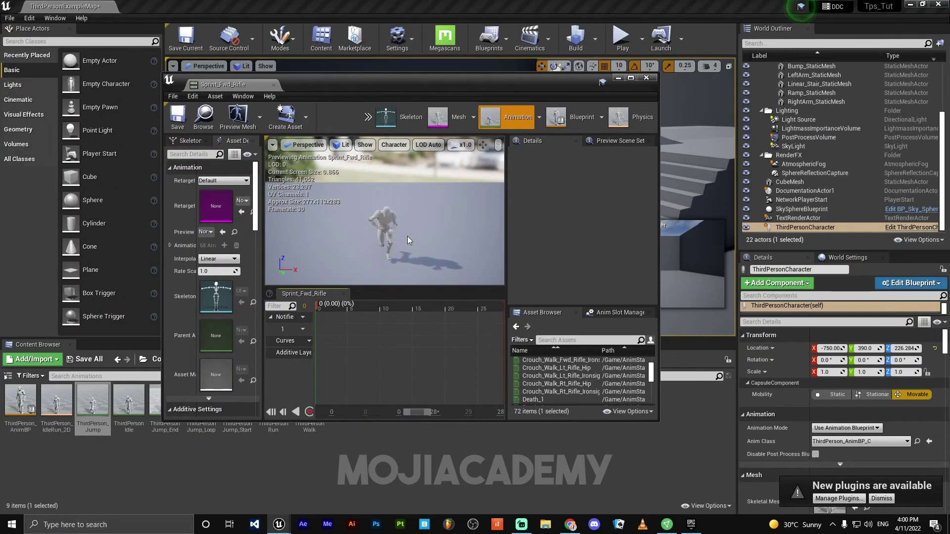
- Close the sprint animation editor and bring the viewport in close on ThirdPersonCharacter
left_click(646, 78)
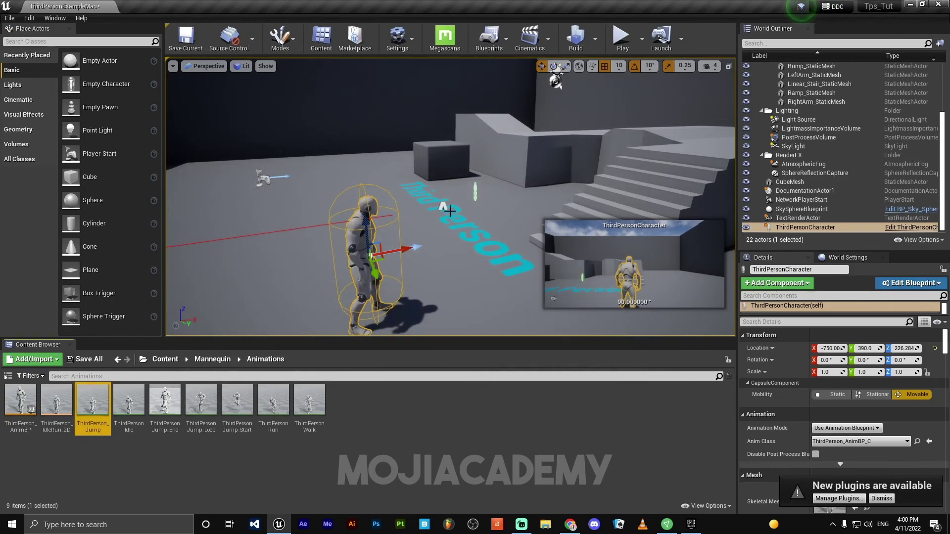
left_click_drag(450, 198, 727, 198, "alt")
left_click_drag(435, 230, 450, 230, "alt")
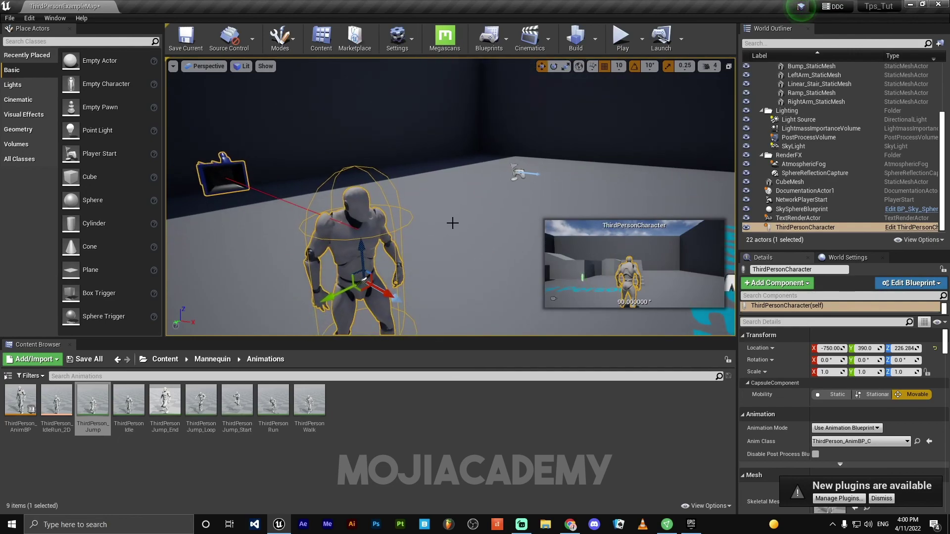